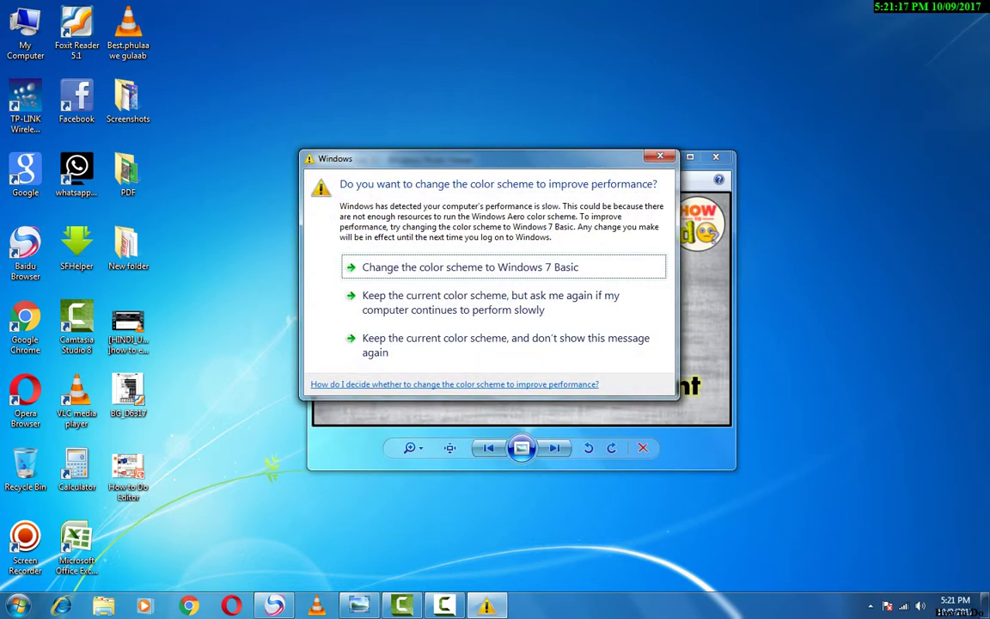
# Step: Dismiss the colour-scheme warning and open the How to Do Editor presentation from the desktop
pyautogui.press('Escape')
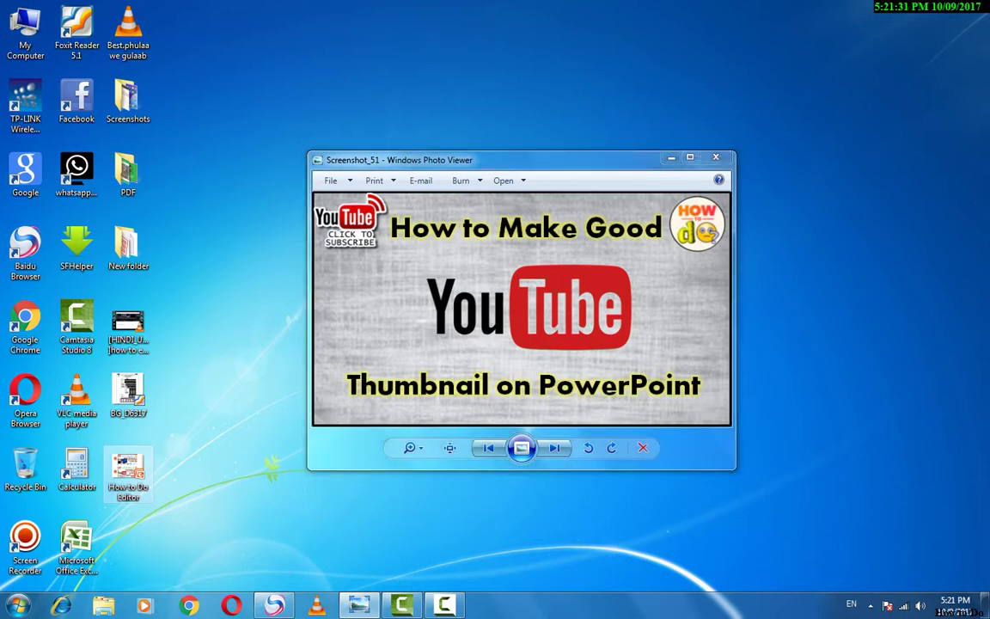
pyautogui.doubleClick(128, 473)
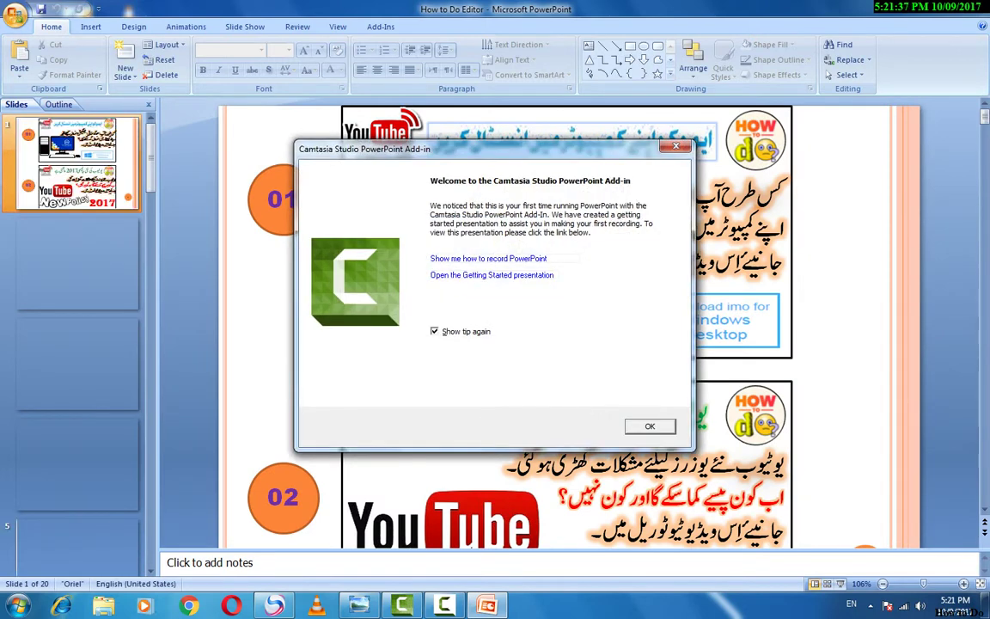
# Step: Close the Camtasia Studio PowerPoint Add-in welcome dialog with OK
pyautogui.press('Return')
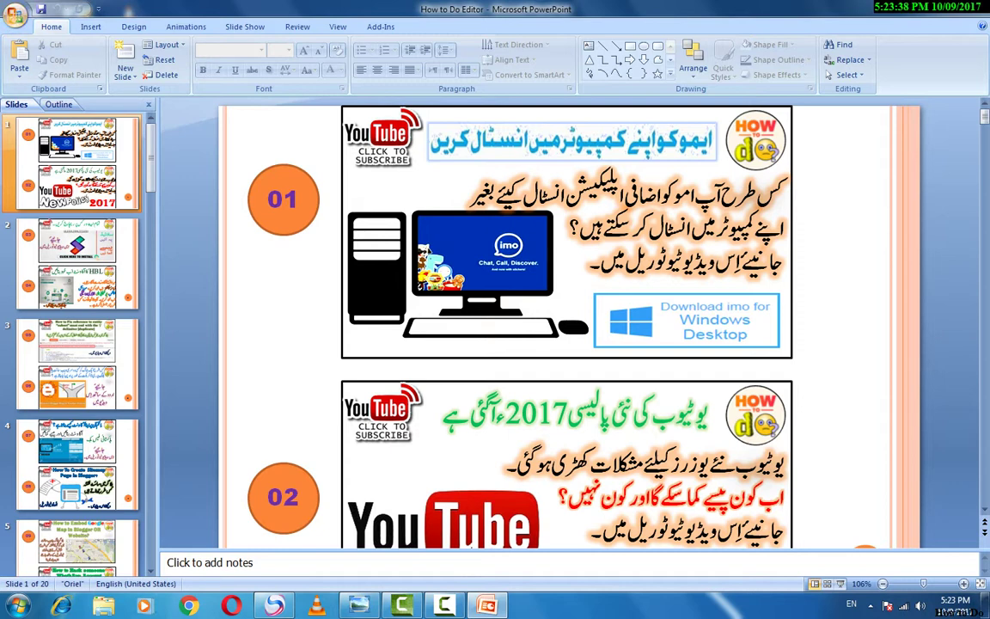
# Step: Move through the 20-slide deck to slide 19, where frames 37 and 38 are empty templates
pyautogui.moveTo(886, 93); pyautogui.dragTo(886, 125)
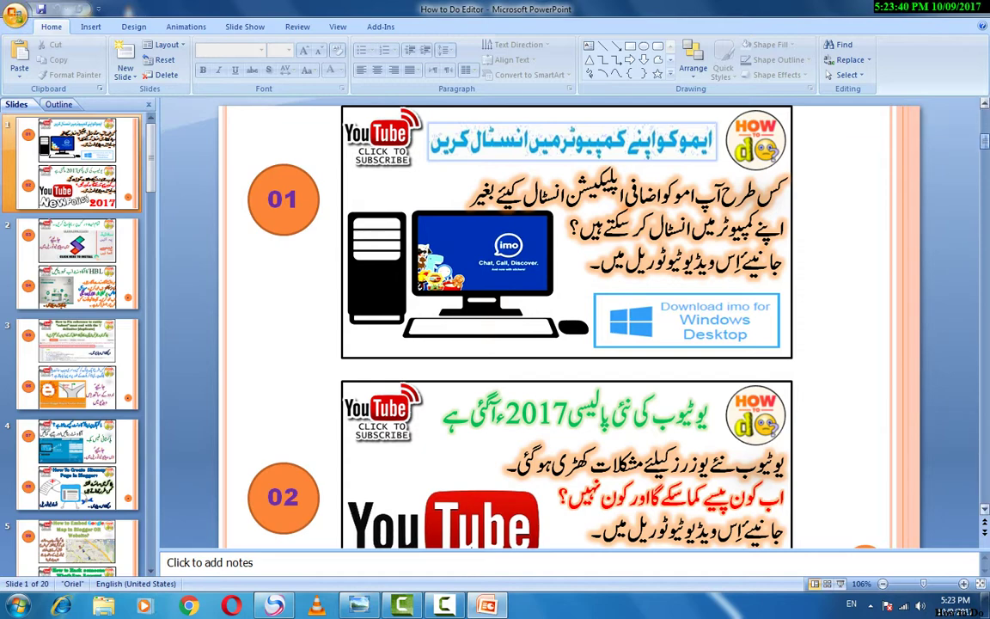
pyautogui.scroll(-5, 886, 129)
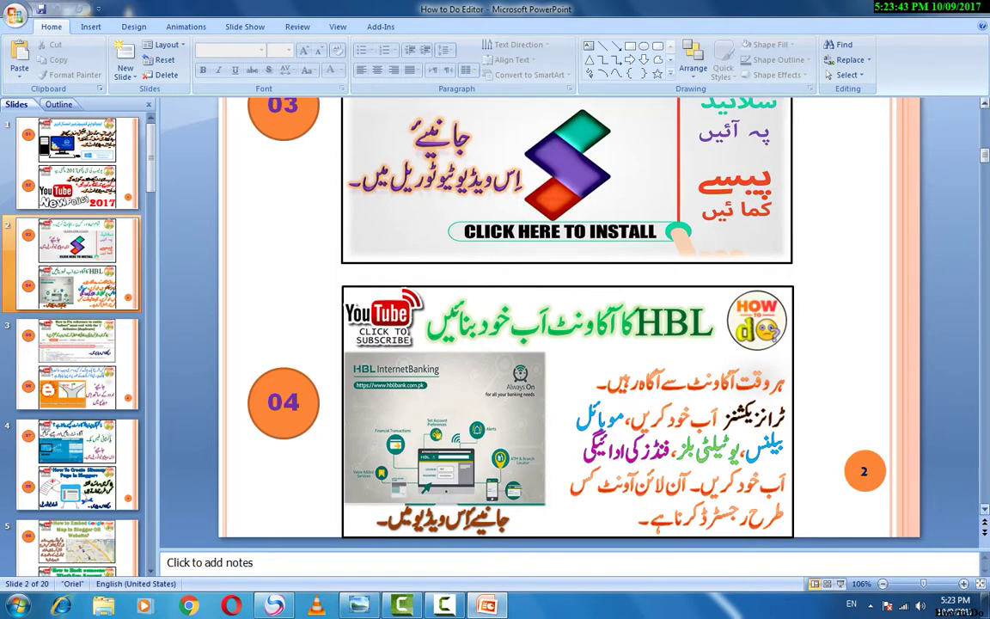
pyautogui.scroll(-1, 567, 318)
pyautogui.scroll(-3, 567, 318)
pyautogui.scroll(-1, 567, 318)
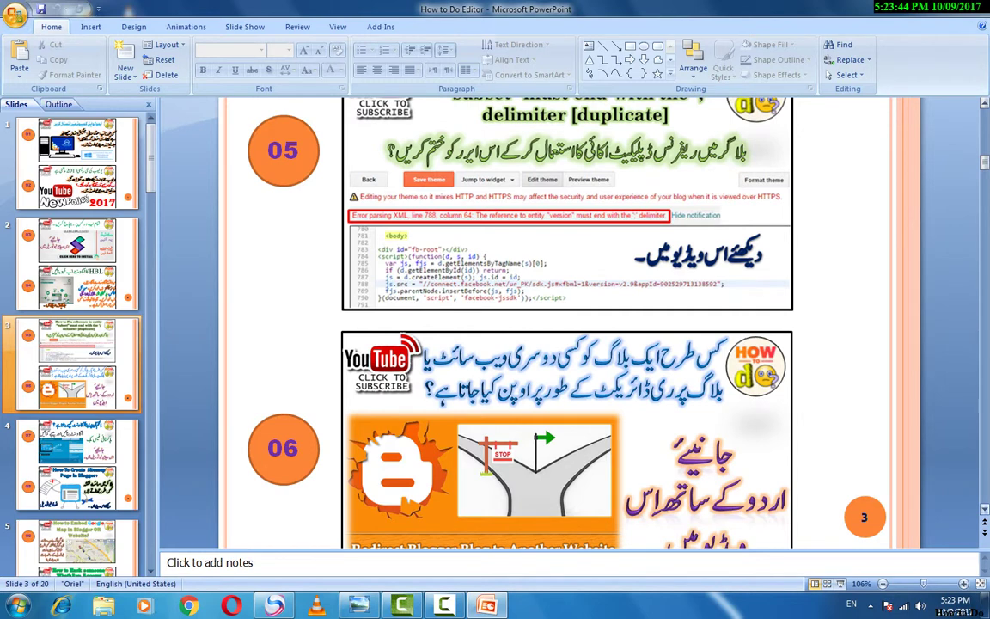
pyautogui.scroll(-1, 567, 318)
pyautogui.scroll(-1, 567, 318)
pyautogui.scroll(-1, 567, 318)
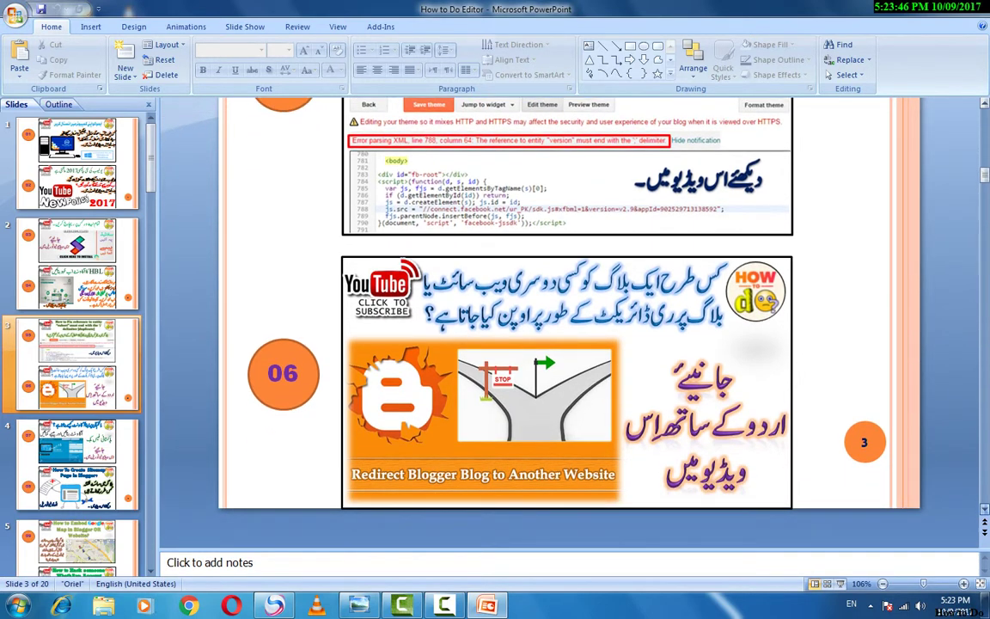
pyautogui.scroll(-3, 567, 318)
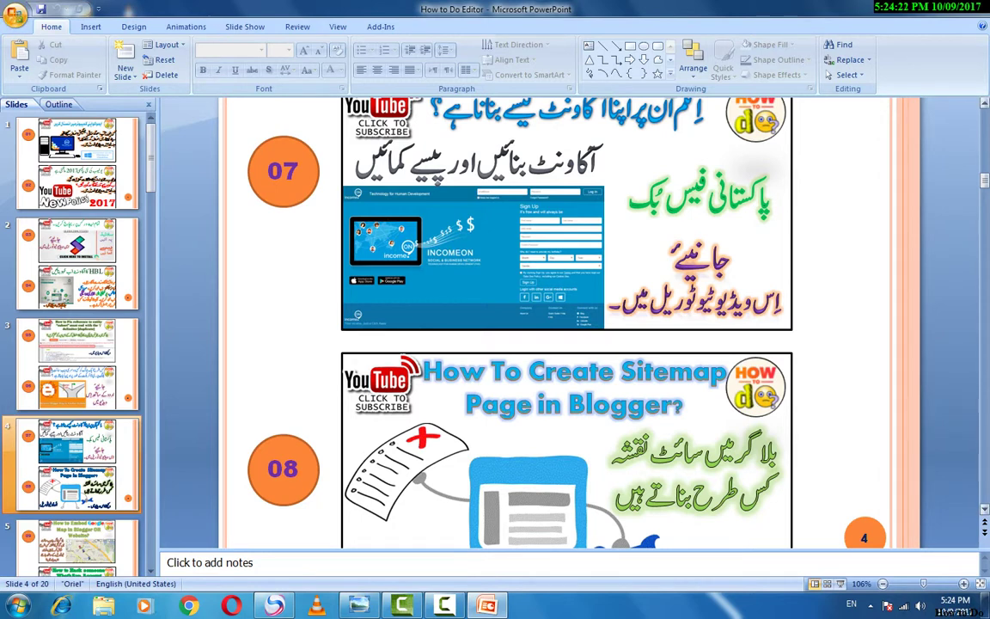
pyautogui.moveTo(985, 181); pyautogui.dragTo(985, 475)
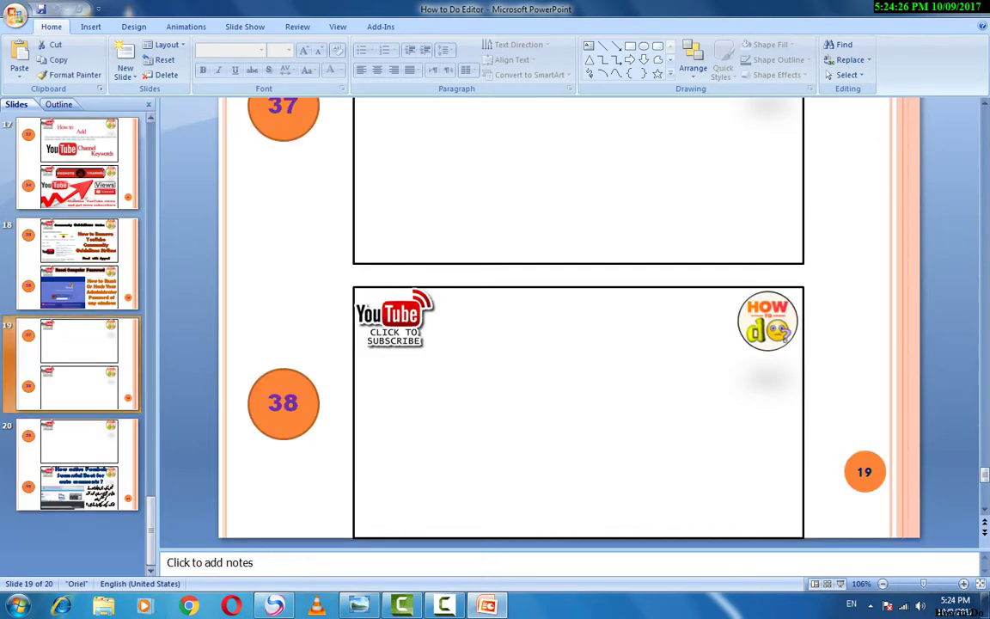
# Step: Delete item 37's YouTube subscribe logo, HOW to do logo and its empty frame border
pyautogui.scroll(2, 579, 322)
pyautogui.scroll(1, 578, 323)
pyautogui.scroll(1, 578, 322)
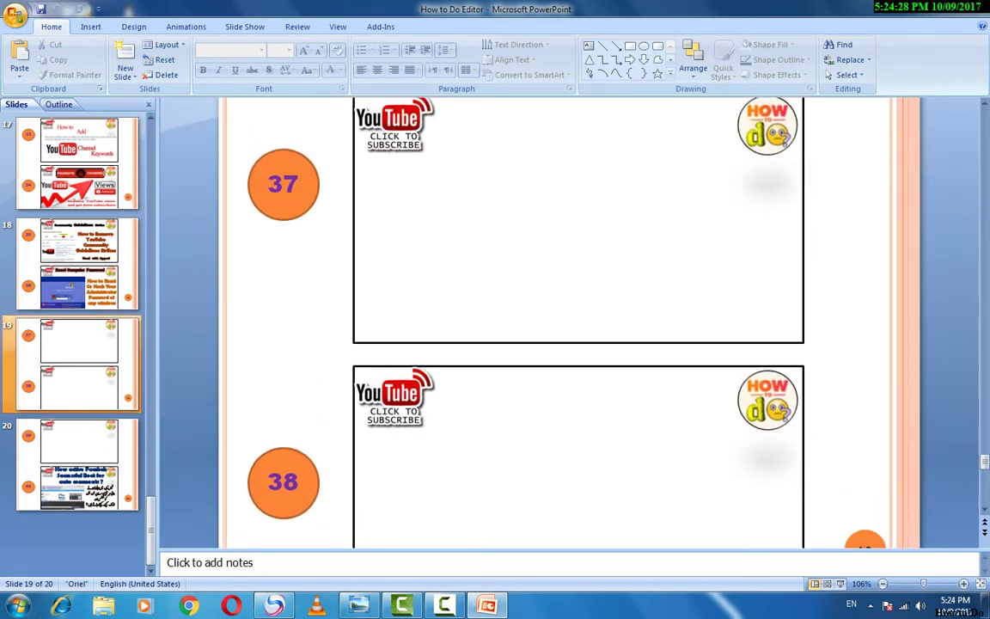
pyautogui.scroll(1, 579, 322)
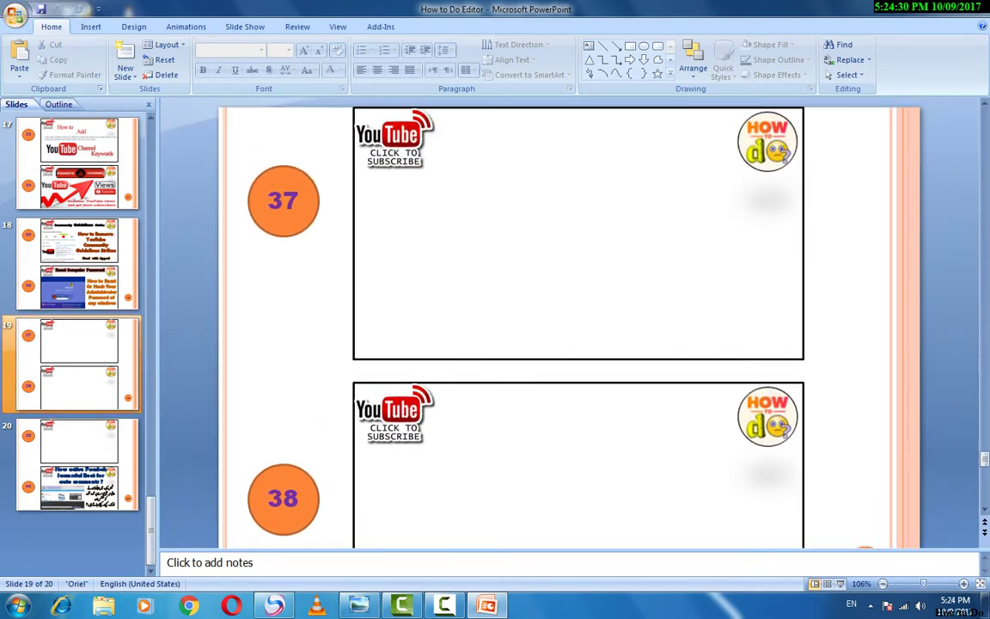
pyautogui.click(577, 232)
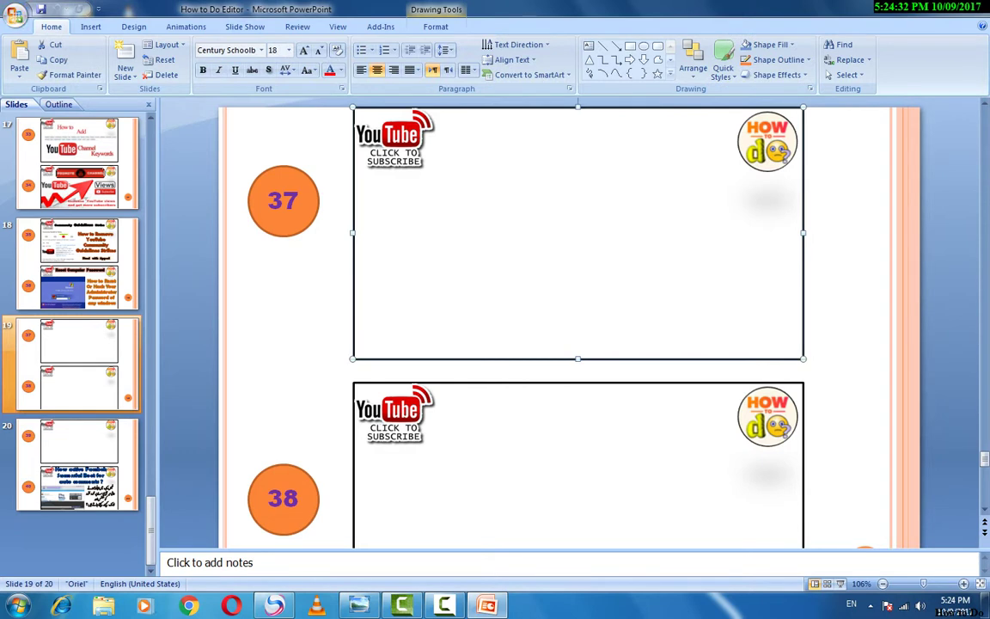
pyautogui.click(394, 140)
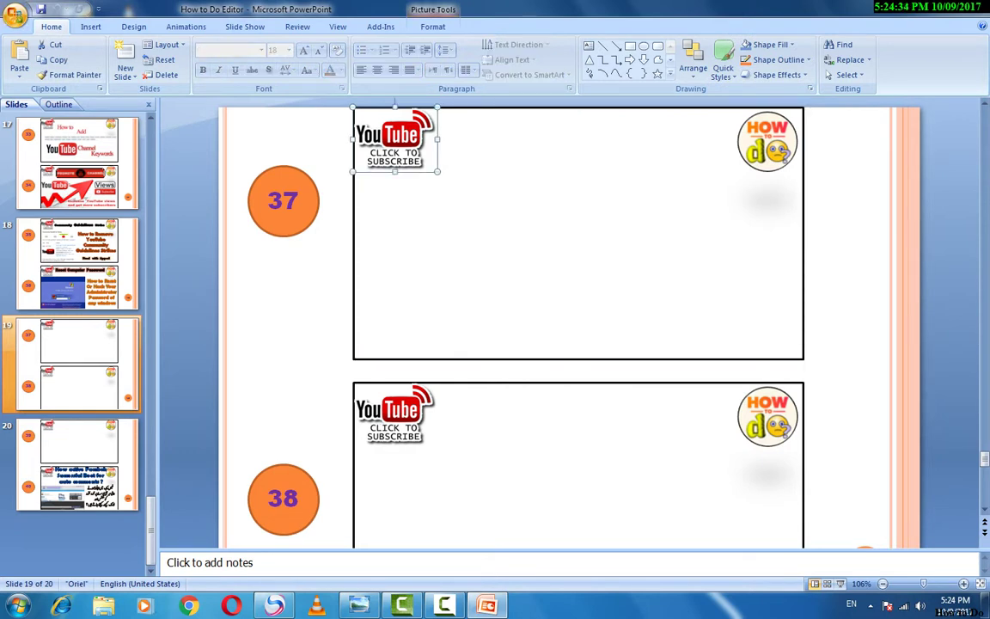
pyautogui.press('Delete')
pyautogui.click(767, 141)
pyautogui.press('Delete')
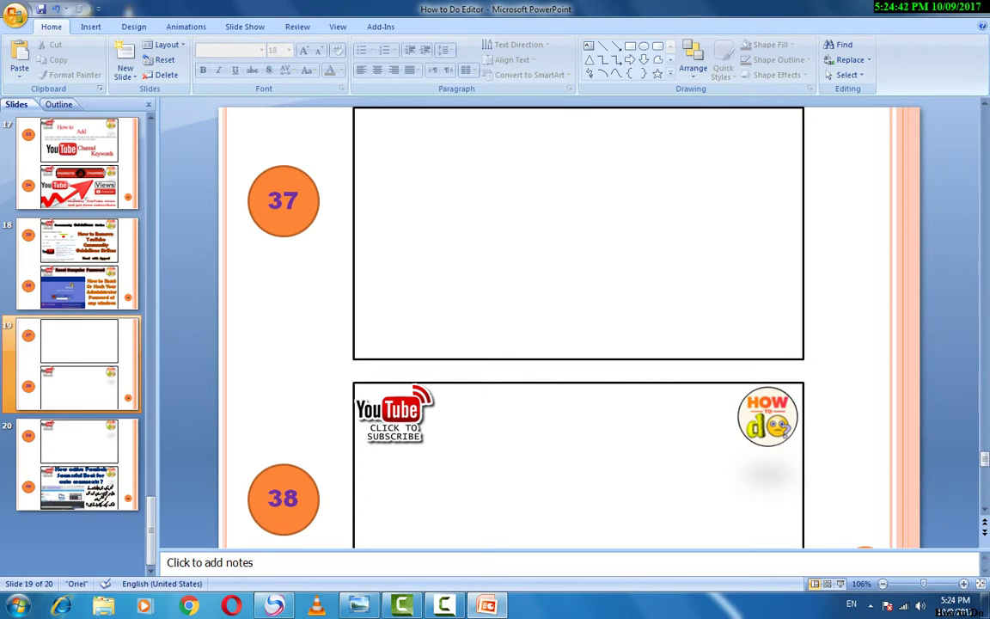
pyautogui.click(578, 232)
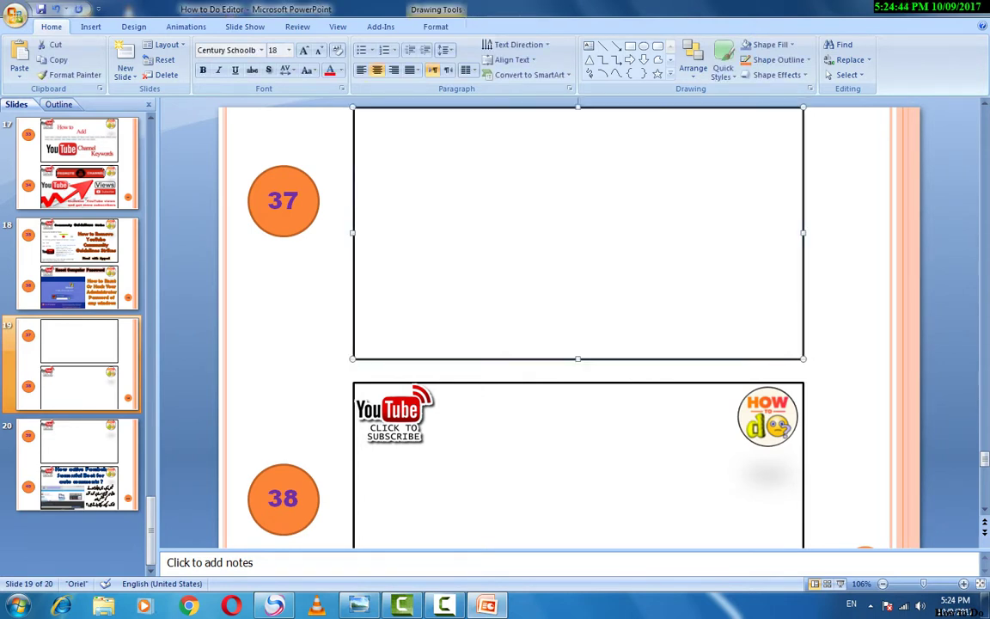
pyautogui.press('Delete')
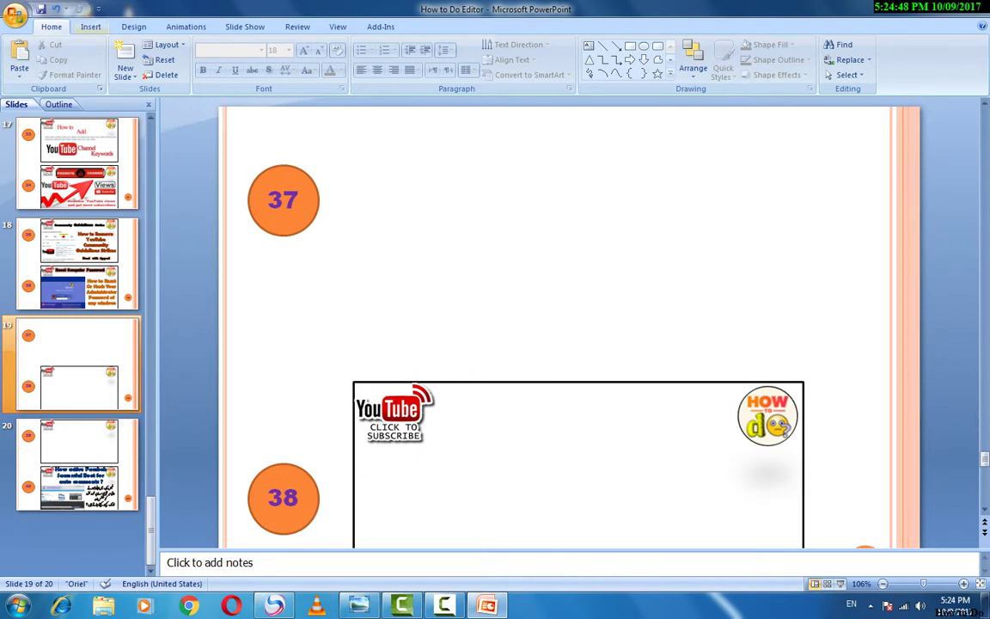
# Step: Draw a rectangle over item 37's area, then check frame 38's height and width
pyautogui.click(90, 27)
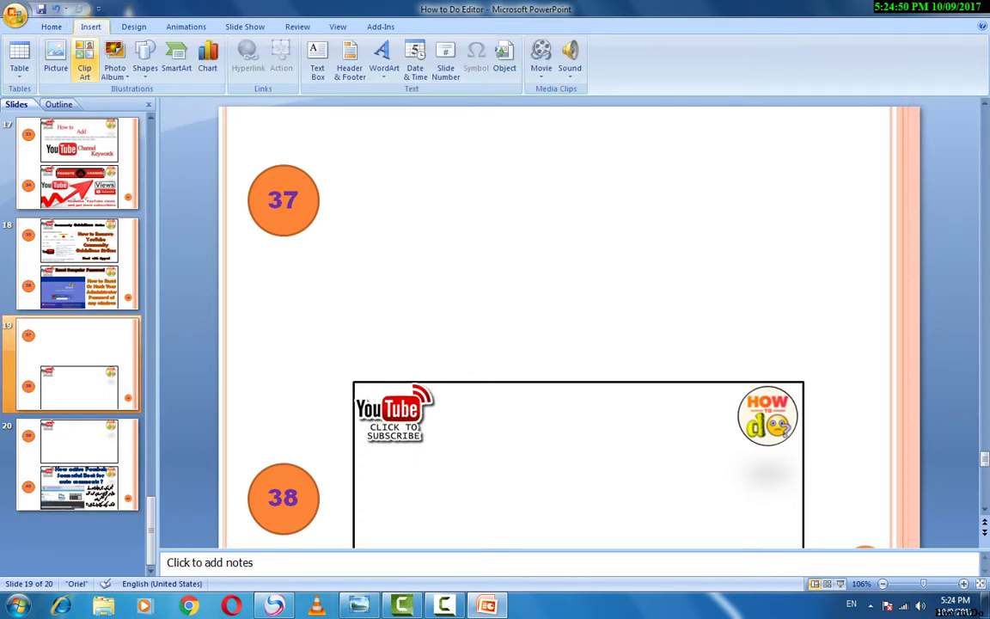
pyautogui.click(145, 62)
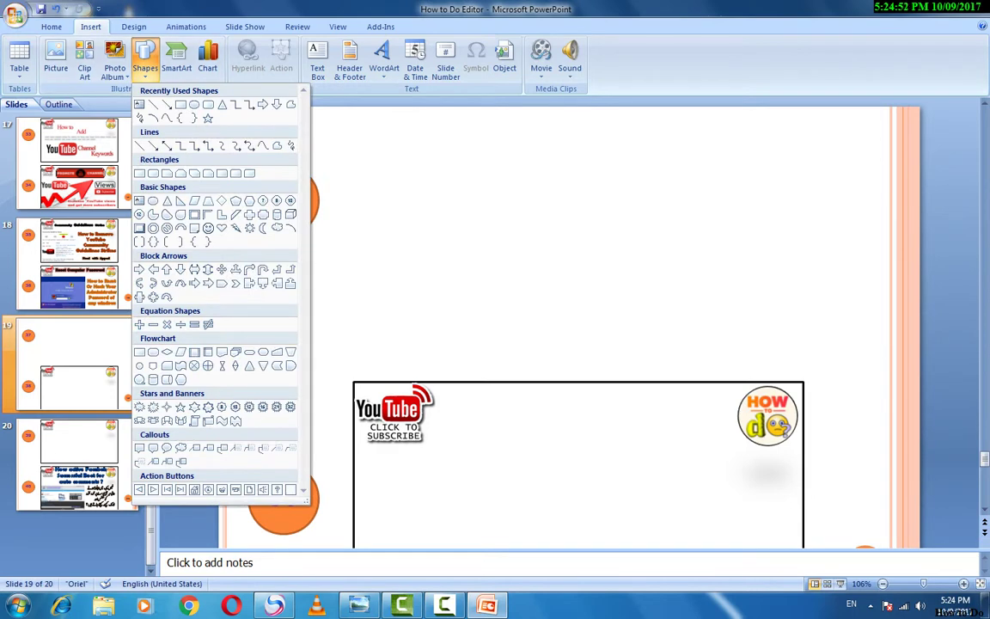
pyautogui.click(180, 104)
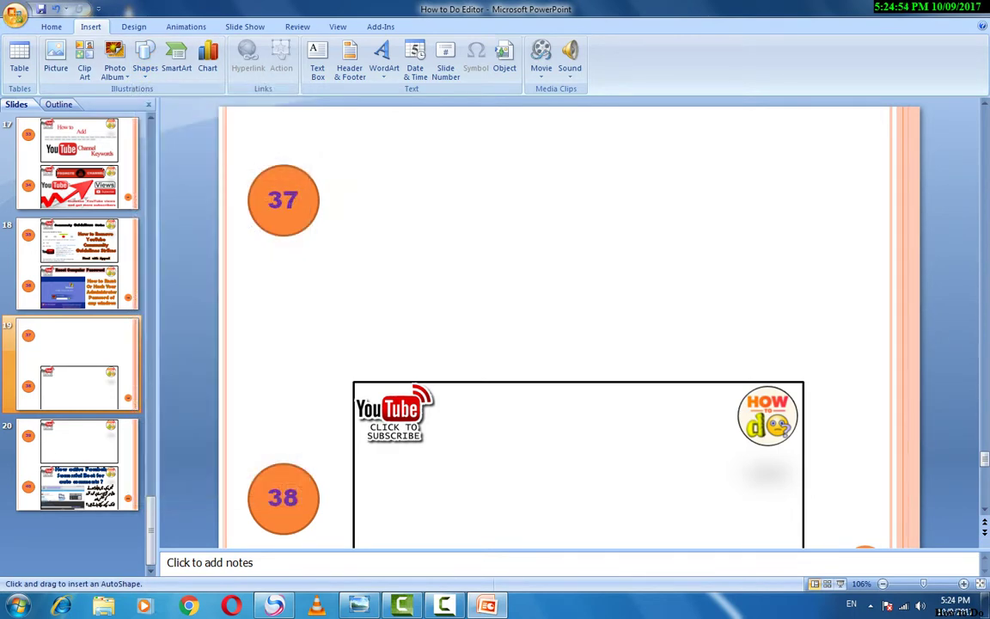
pyautogui.moveTo(342, 105); pyautogui.dragTo(798, 358)
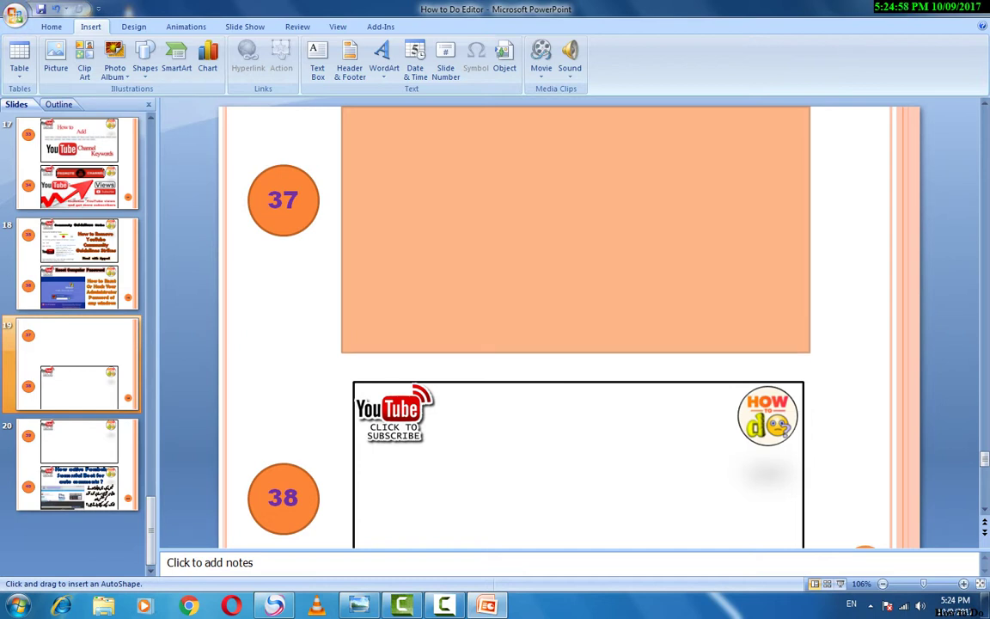
pyautogui.moveTo(798, 359); pyautogui.dragTo(809, 351)
pyautogui.click(578, 464)
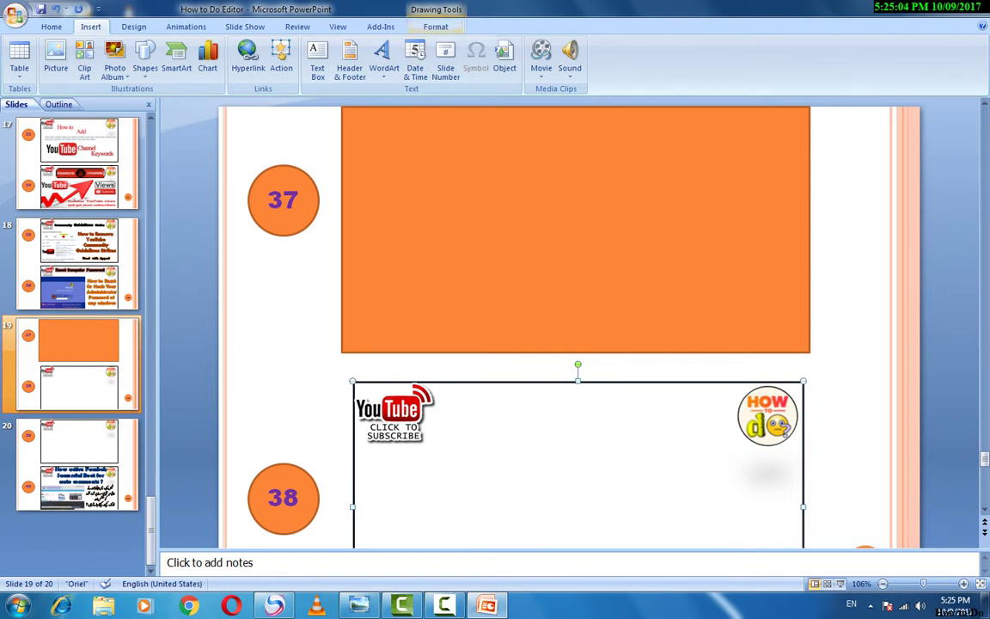
pyautogui.click(436, 27)
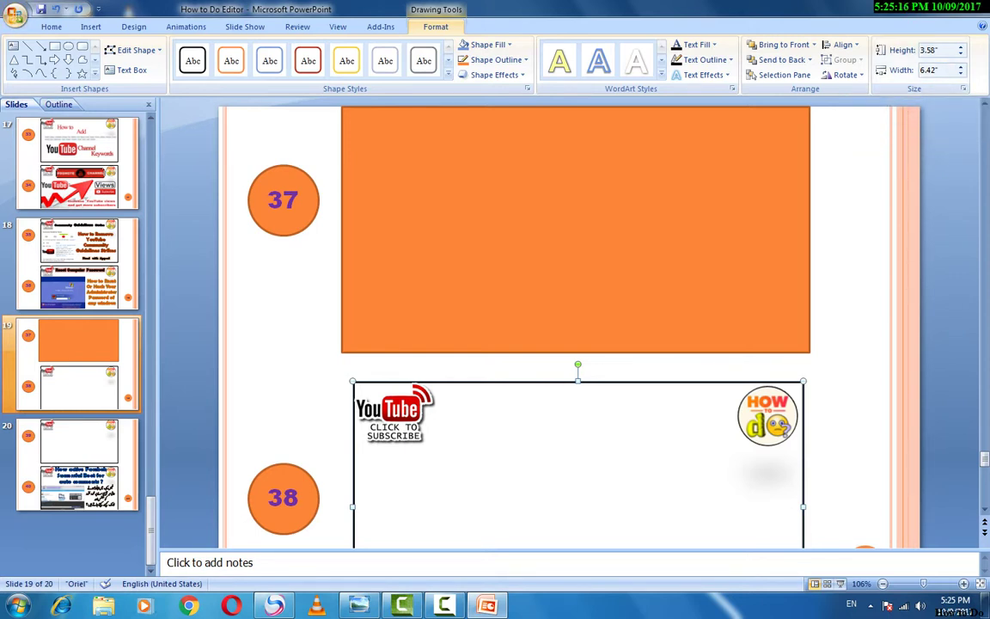
# Step: Set the orange rectangle's height to 3.58 inches, matching frame 38
pyautogui.click(575, 228)
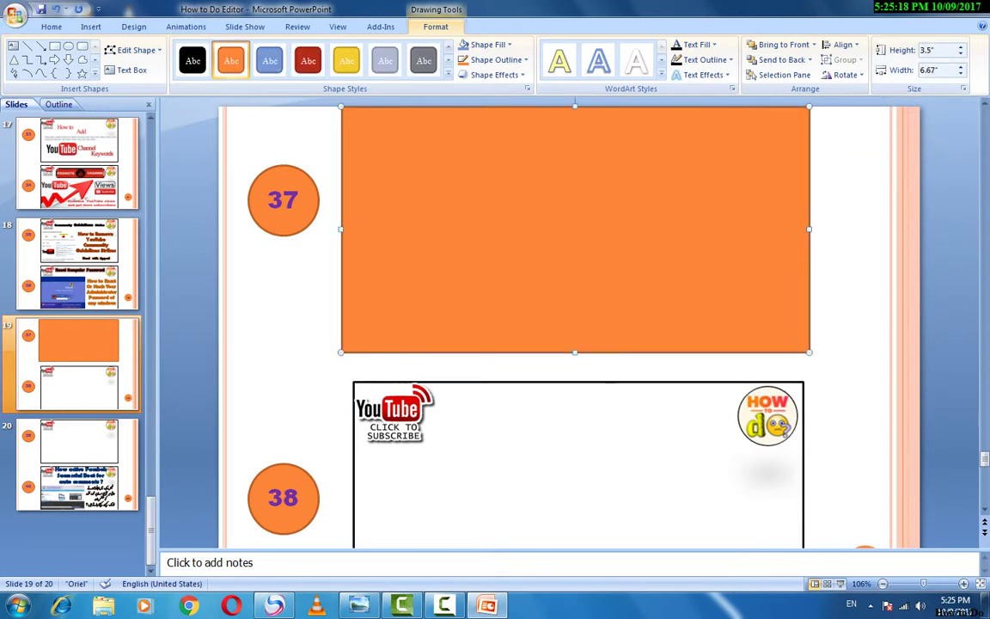
pyautogui.click(928, 50)
pyautogui.click(932, 50)
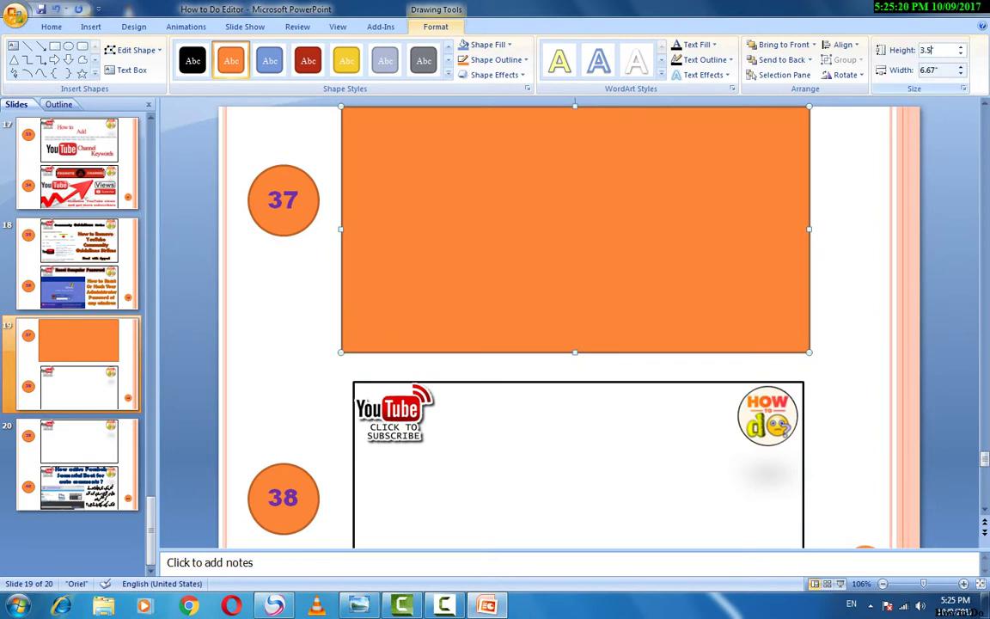
pyautogui.write('8')
pyautogui.press('Tab')
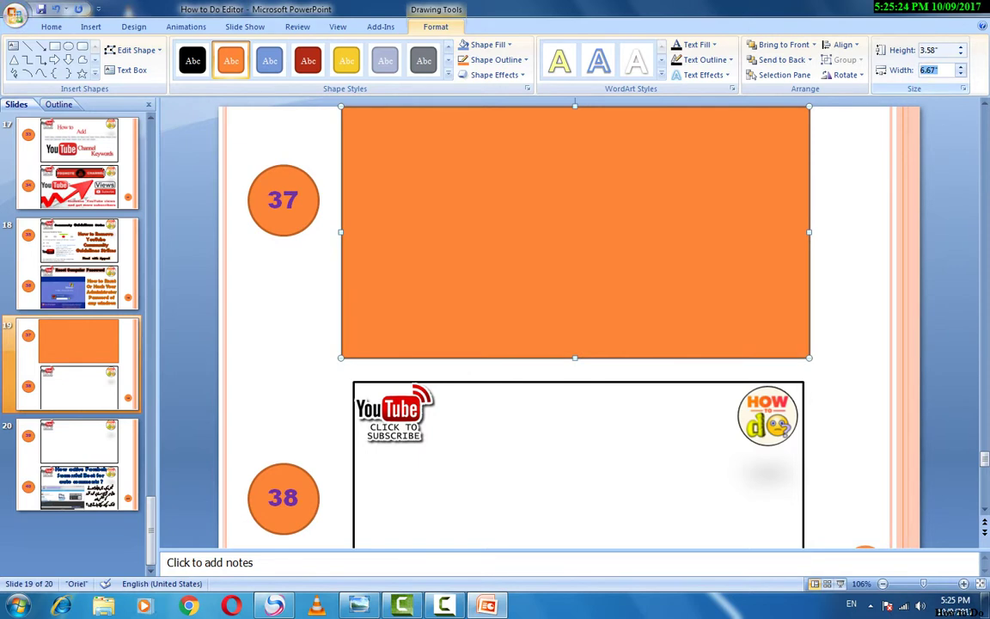
pyautogui.click(578, 382)
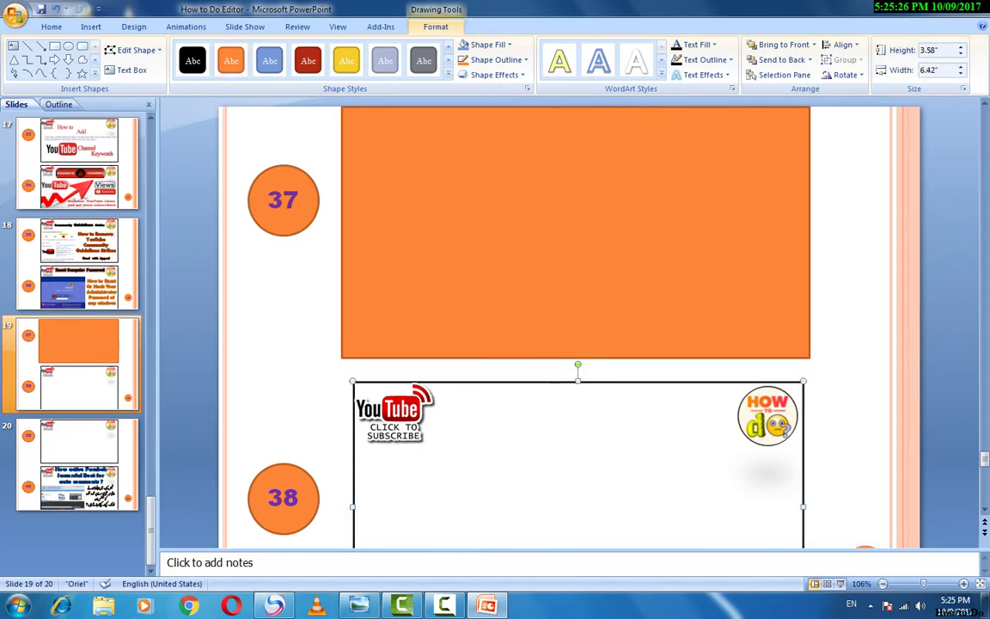
# Step: Set the rectangle's width to 6.42 inches and nudge it into line with the box below
pyautogui.click(575, 232)
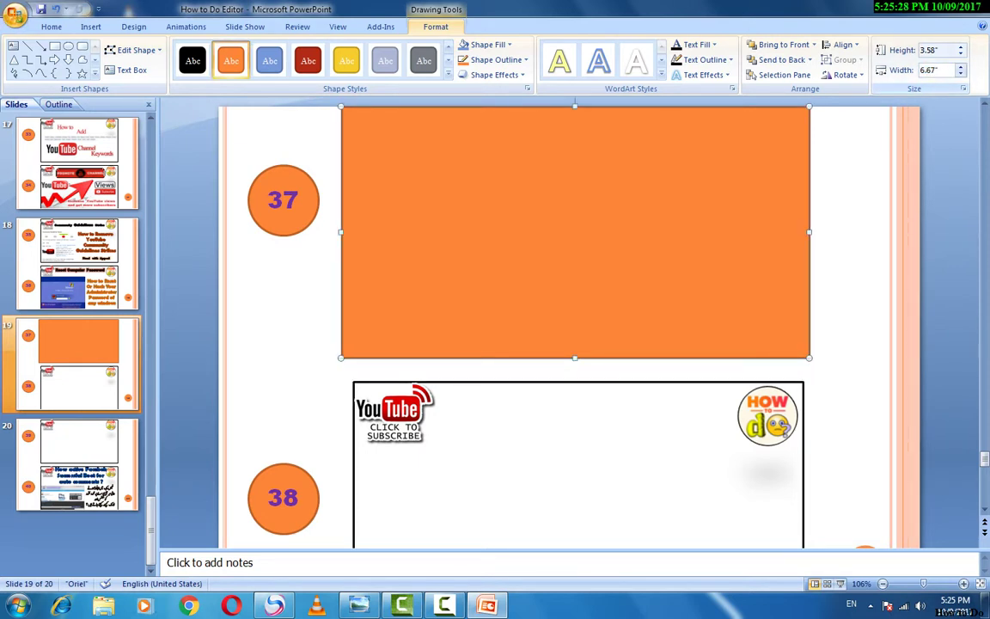
pyautogui.write('6.6')
pyautogui.press('BackSpace')
pyautogui.press('BackSpace')
pyautogui.press('BackSpace')
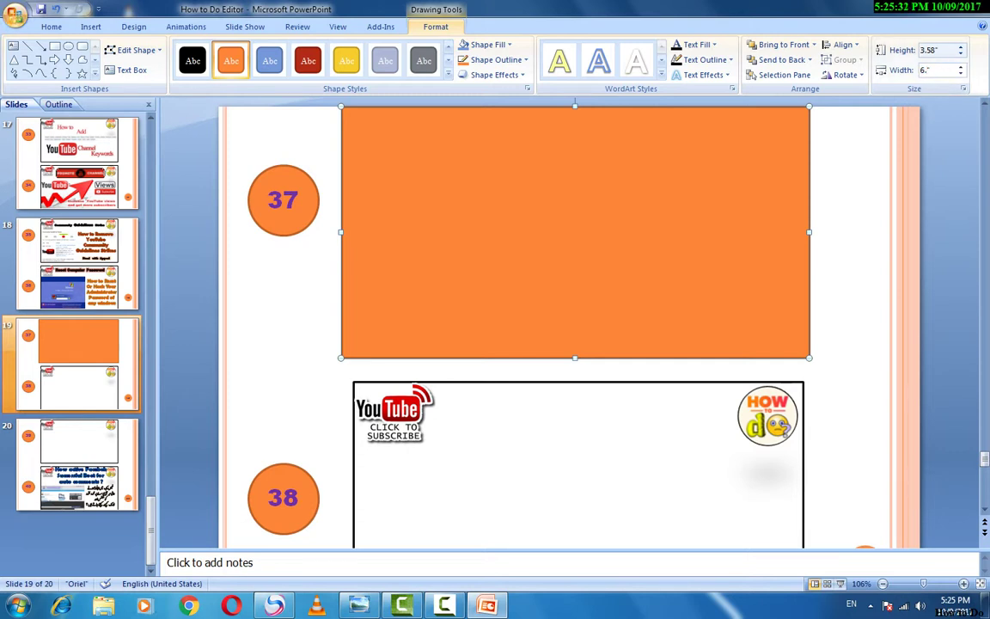
pyautogui.write('42')
pyautogui.press('Return')
pyautogui.press('Escape')
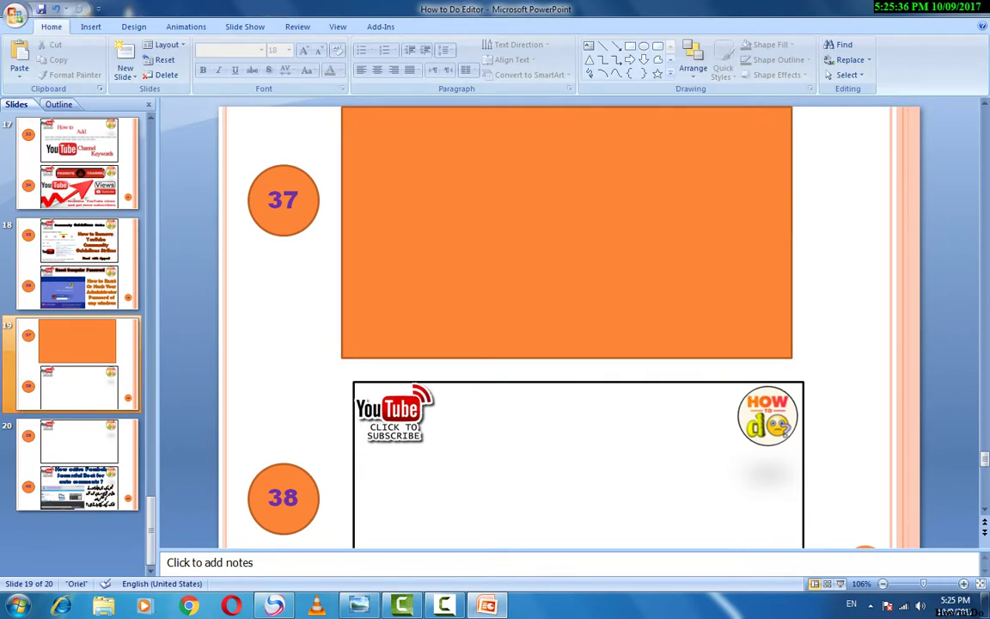
pyautogui.moveTo(566, 232); pyautogui.dragTo(578, 232)
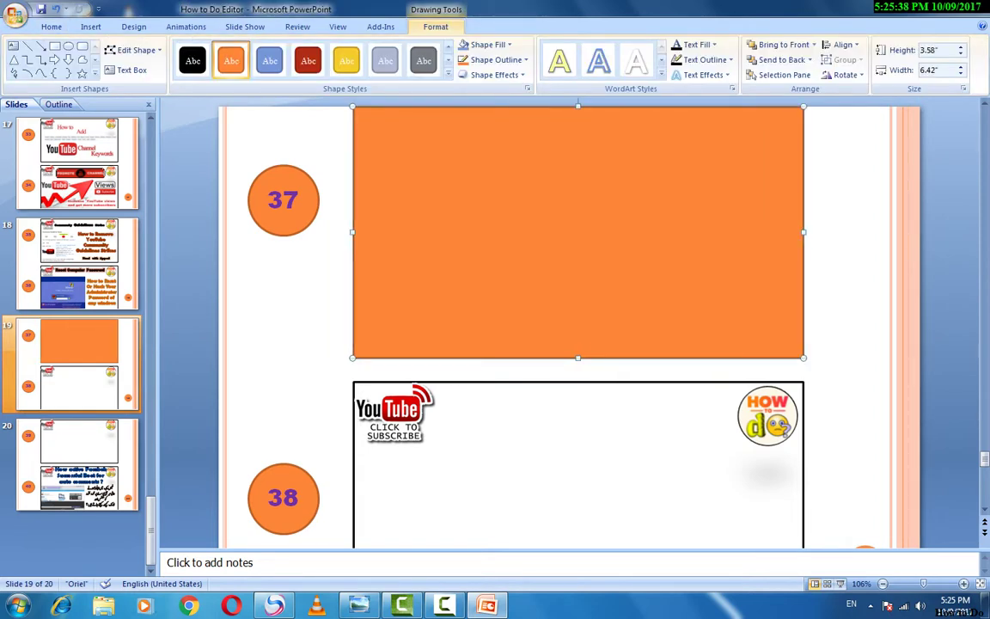
pyautogui.press('Escape')
pyautogui.press('Tab')
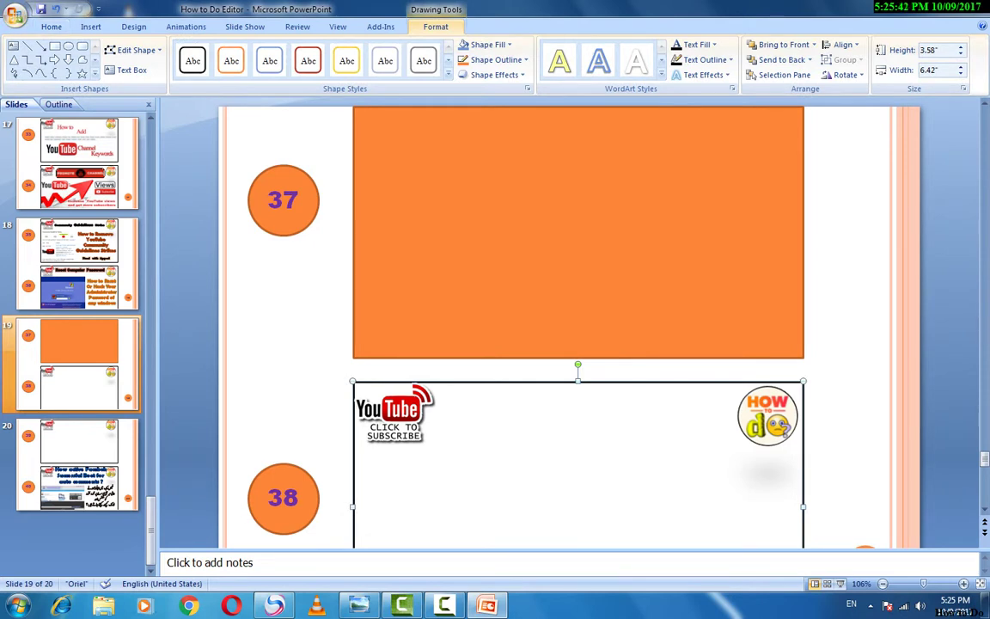
# Step: Remove the orange fill from the upper rectangle and save the presentation
pyautogui.press('Tab')
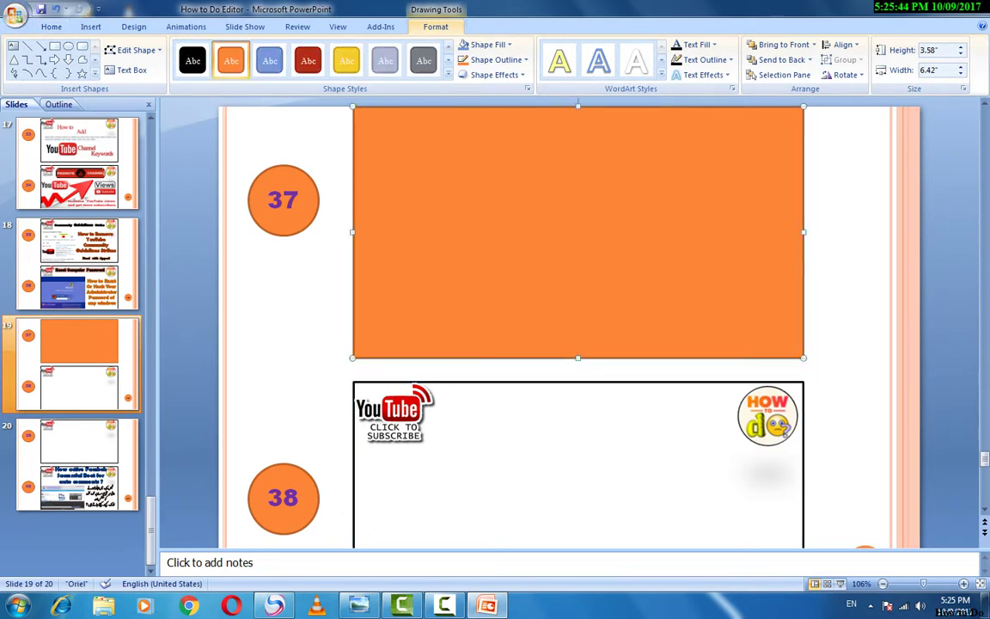
pyautogui.click(487, 45)
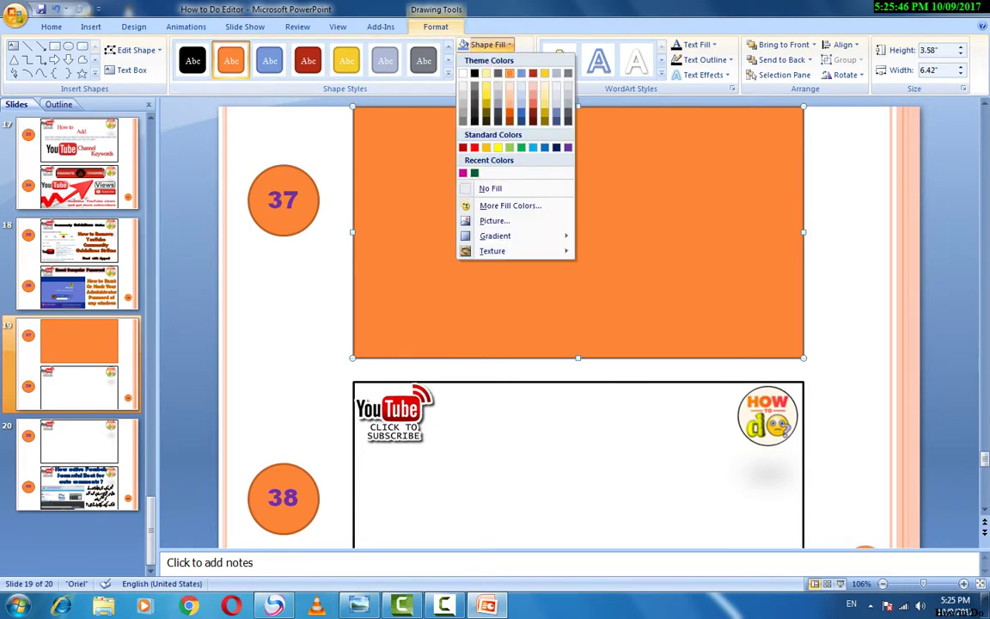
pyautogui.click(490, 188)
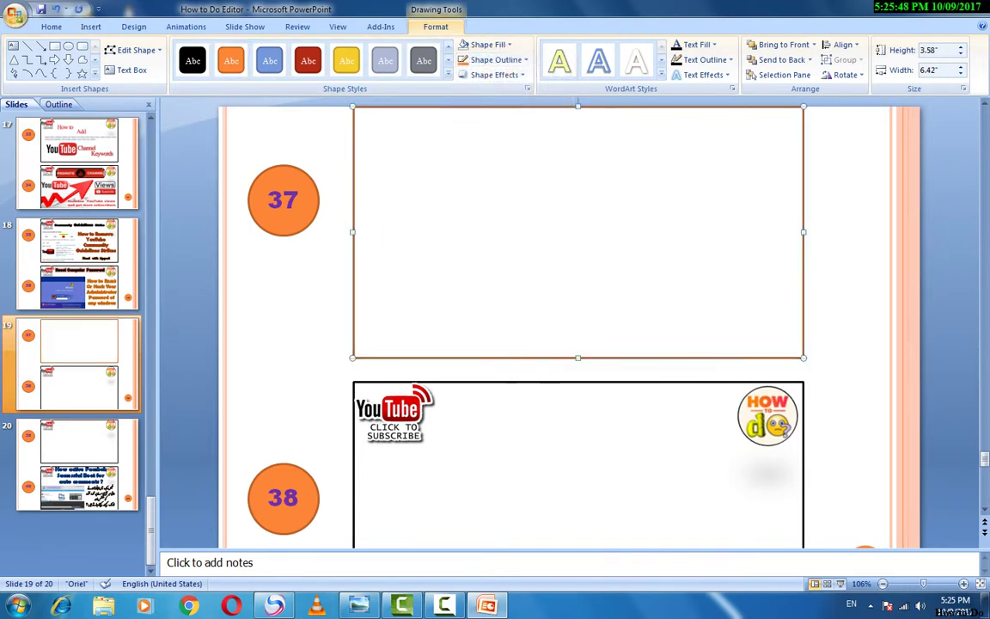
pyautogui.press('Escape')
pyautogui.hotkey('ctrl', 's')
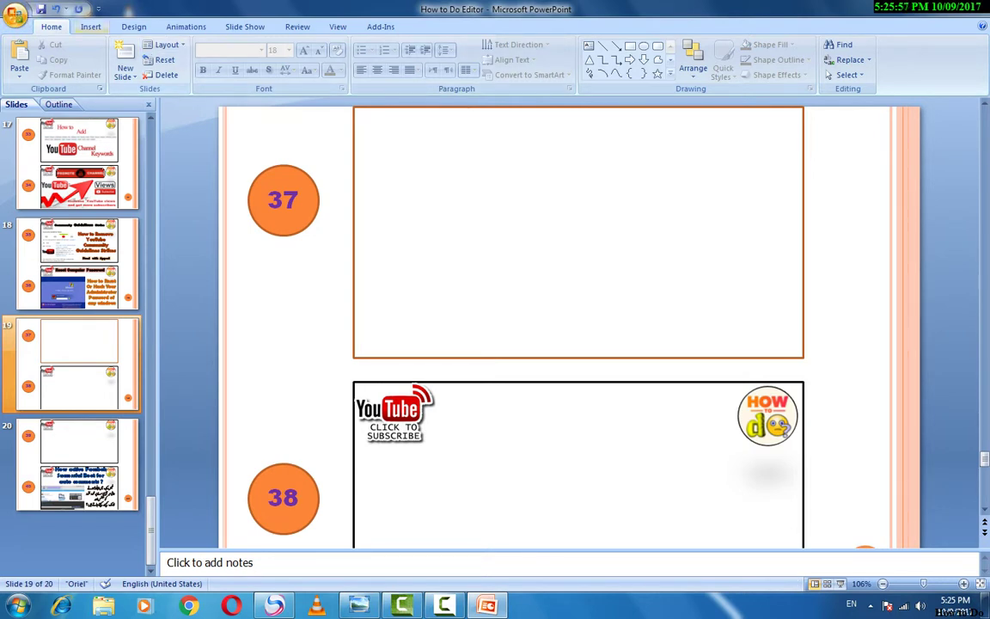
# Step: Give the upper rectangle a black outline shape style, then minimise PowerPoint
pyautogui.click(91, 27)
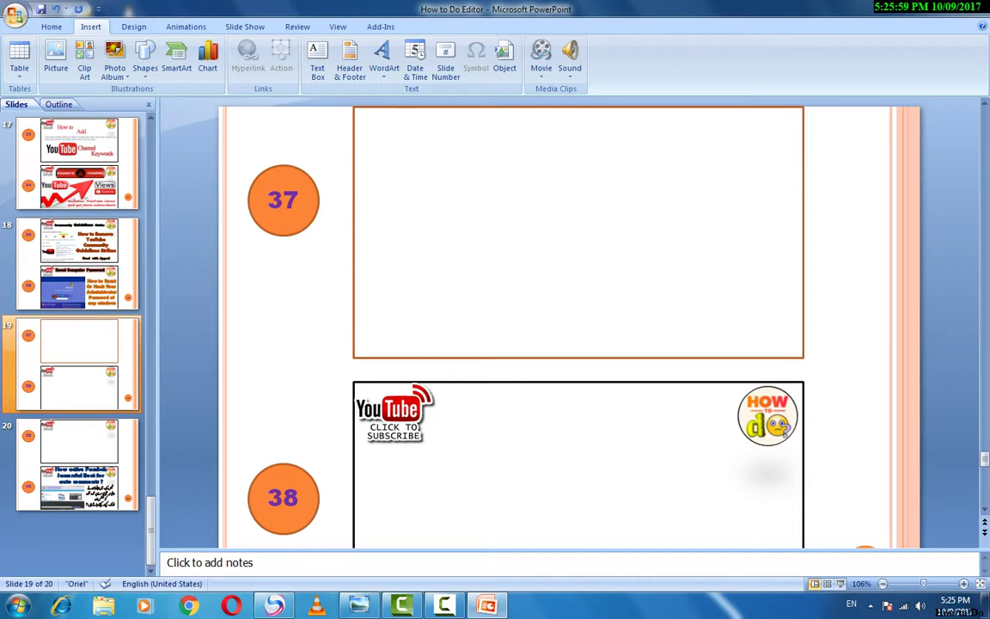
pyautogui.click(577, 232)
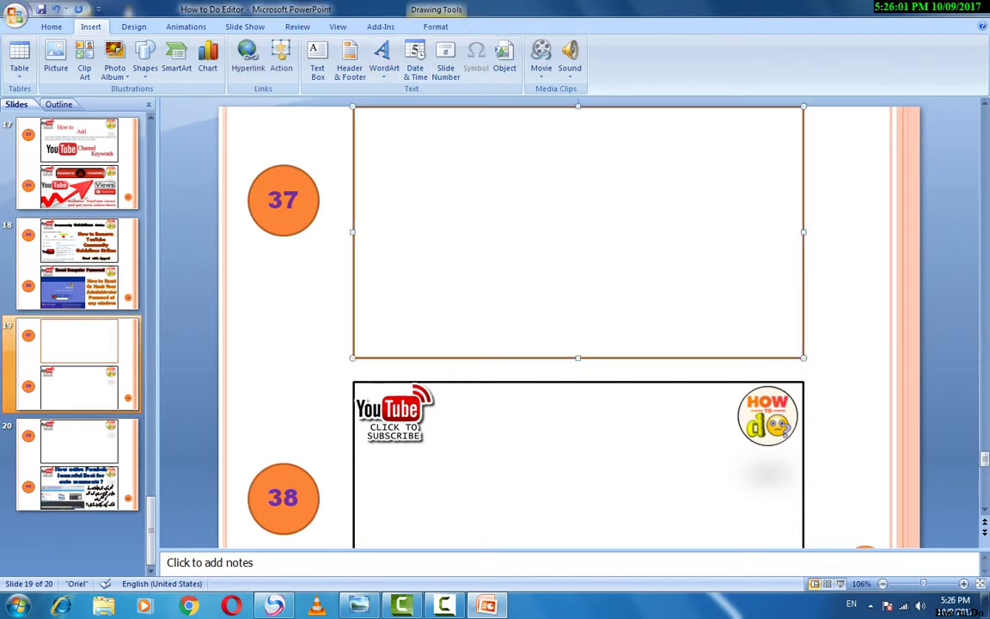
pyautogui.click(436, 27)
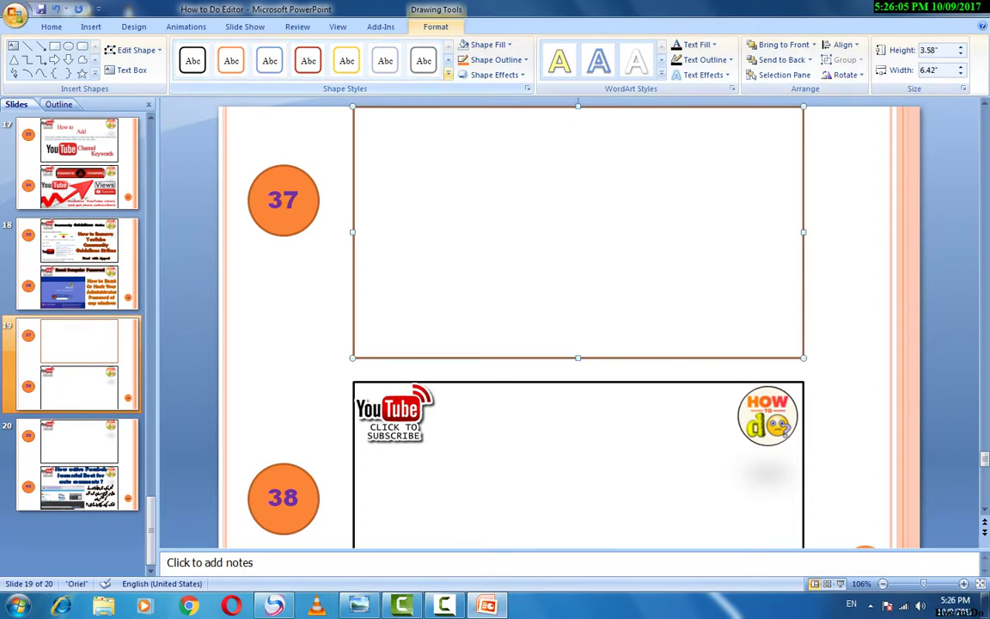
pyautogui.click(448, 75)
pyautogui.click(193, 60)
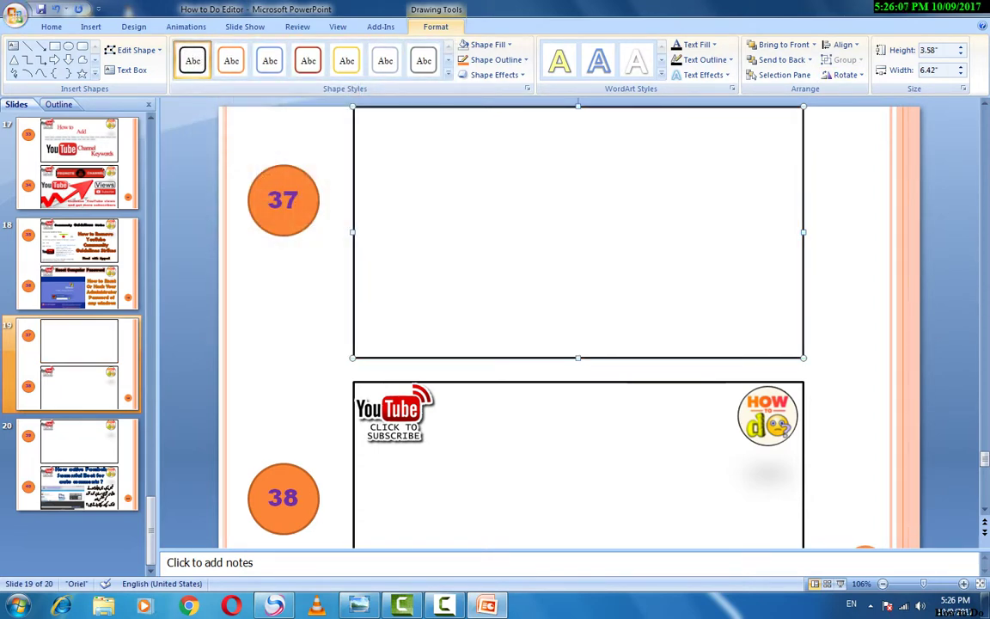
pyautogui.press('Escape')
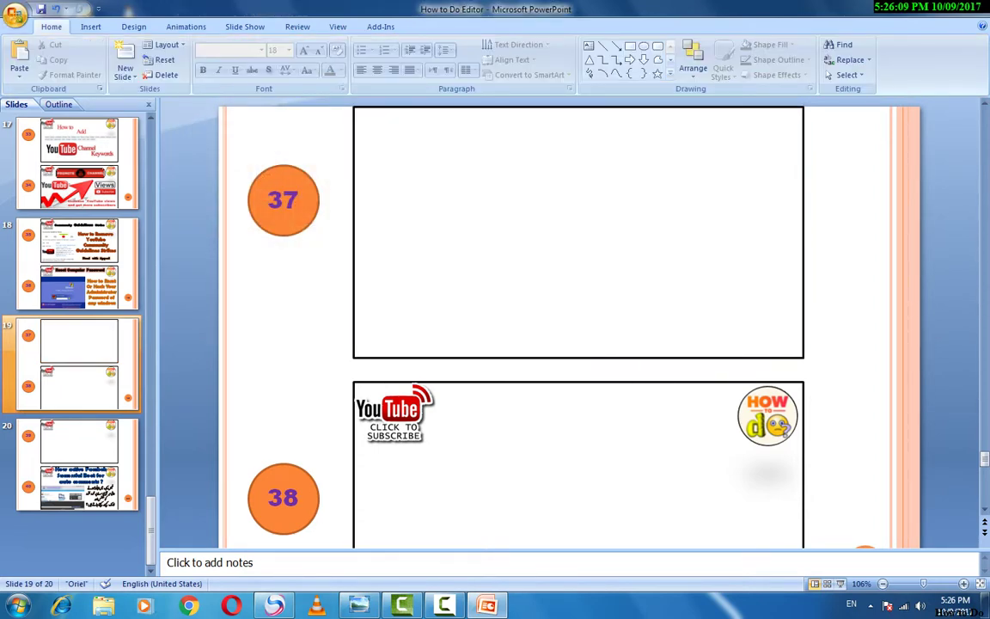
pyautogui.click(354, 344)
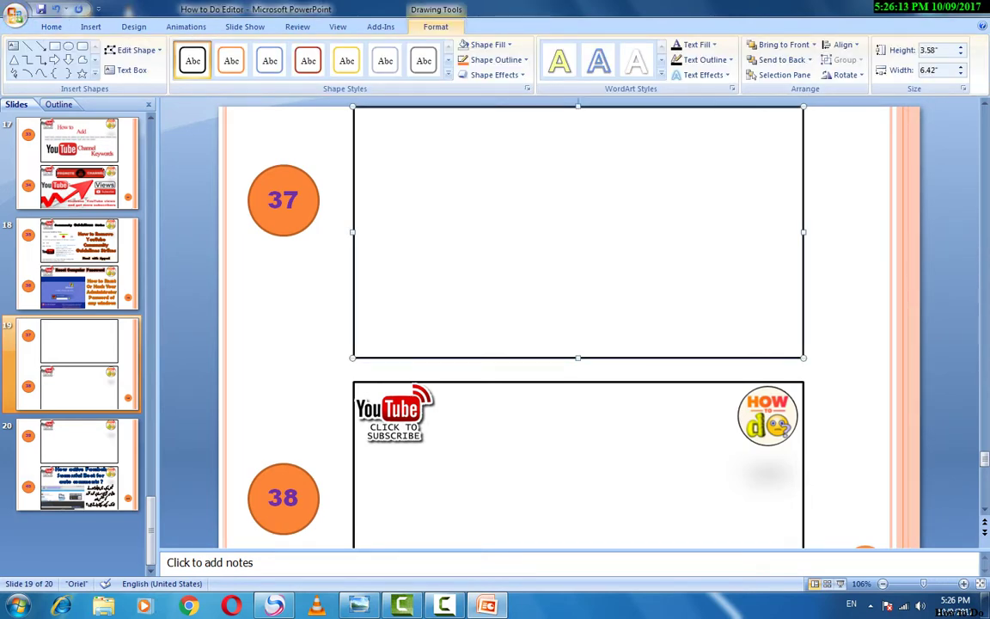
pyautogui.click(931, 7)
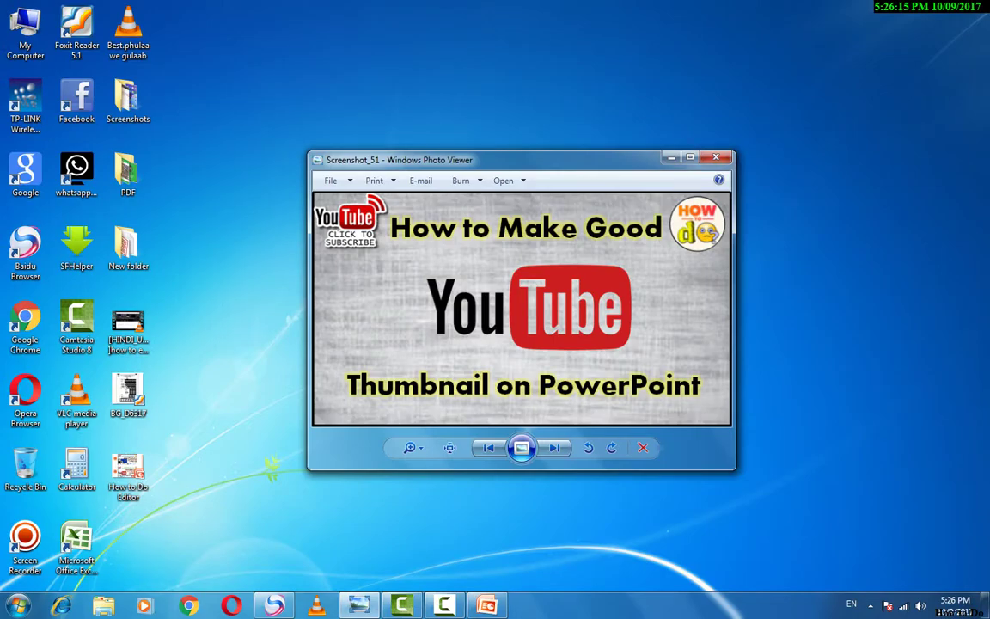
# Step: In a fresh Chrome tab, replace the error page and search Google Images for 'thumbnails'
pyautogui.hotkey('alt', 'Tab')
pyautogui.hotkey('ctrl', 't')
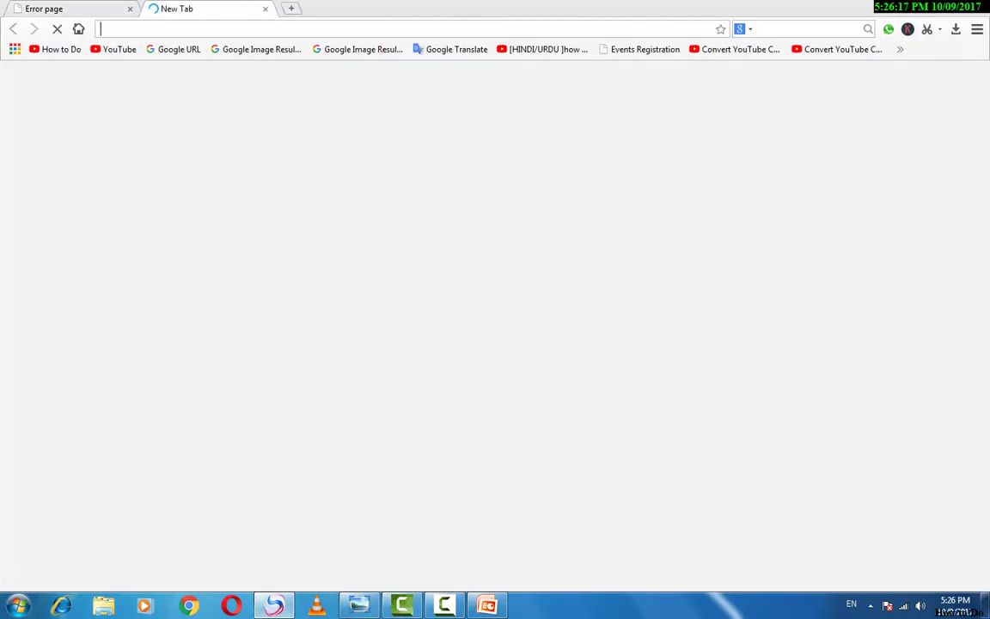
pyautogui.hotkey('ctrl', 'Tab')
pyautogui.hotkey('ctrl', 'w')
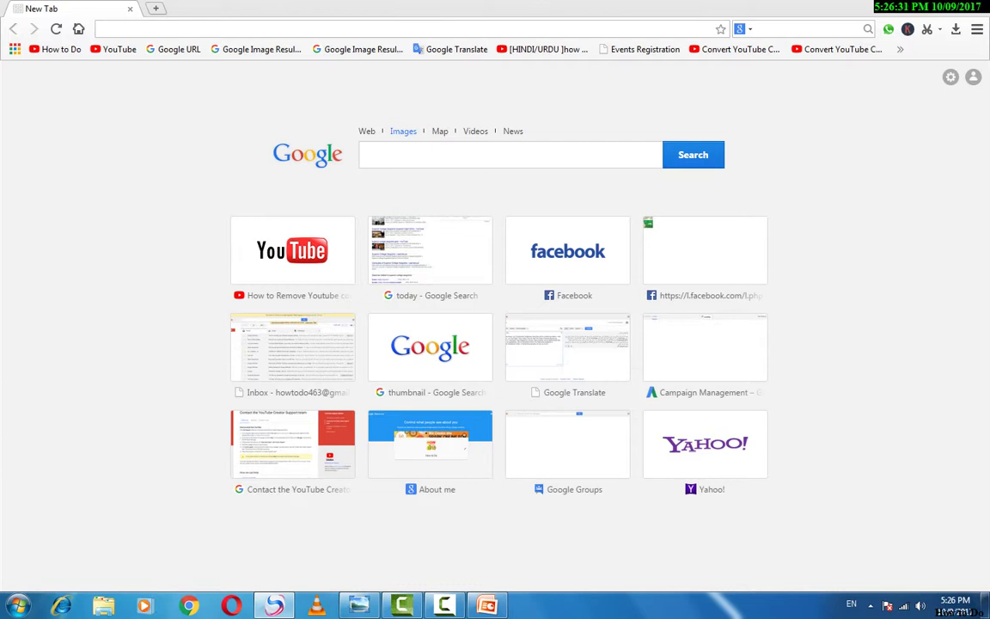
pyautogui.write('thu')
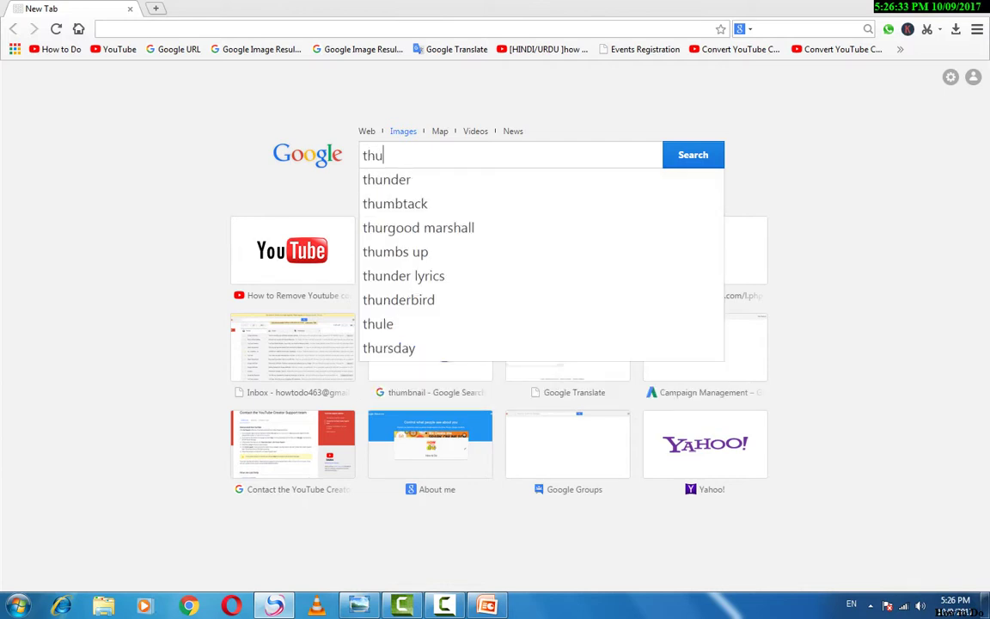
pyautogui.write('mbnails')
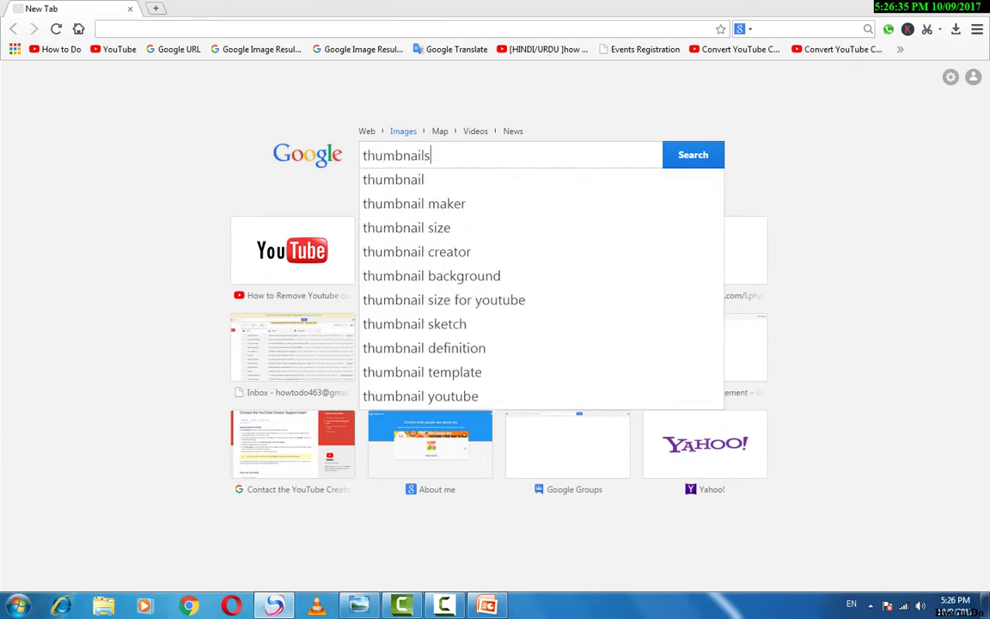
pyautogui.press('Return')
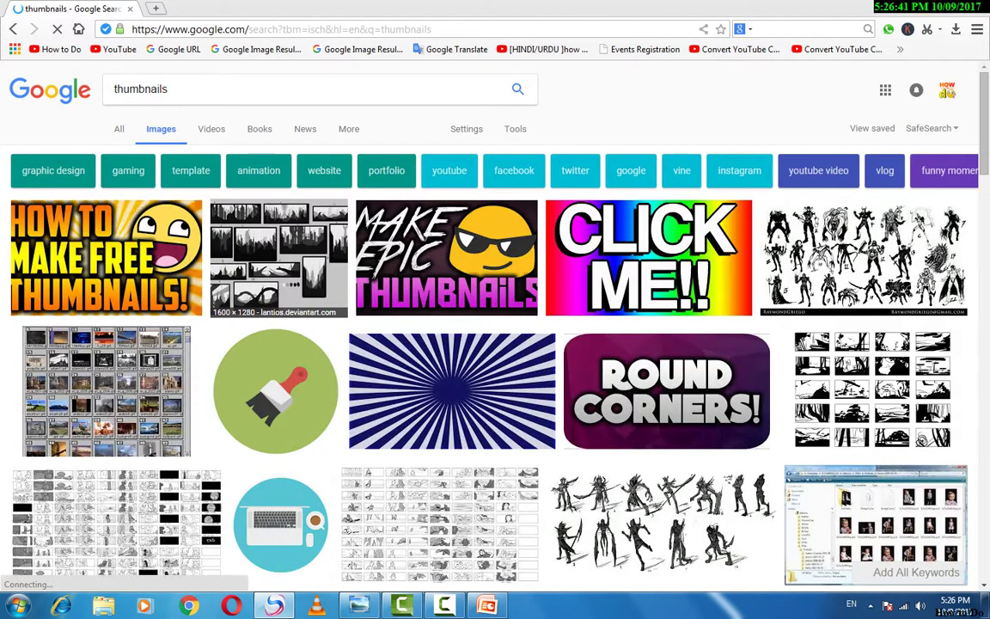
# Step: Browse the results and open the large preview of the green textured image
pyautogui.scroll(-3, 495, 344)
pyautogui.scroll(-2, 495, 344)
pyautogui.scroll(-2, 495, 344)
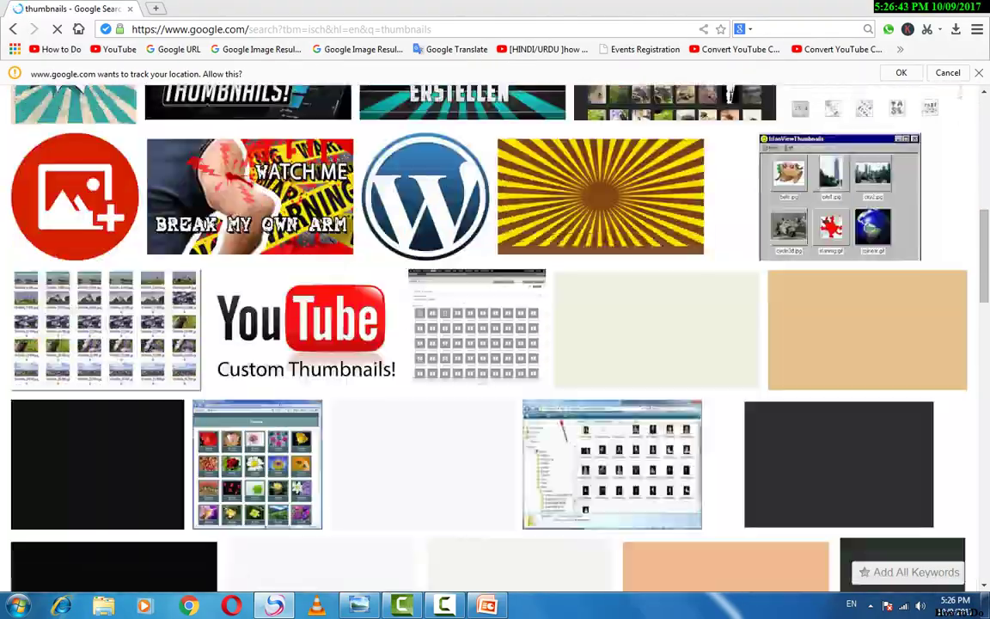
pyautogui.scroll(-3, 481, 369)
pyautogui.scroll(-4, 481, 370)
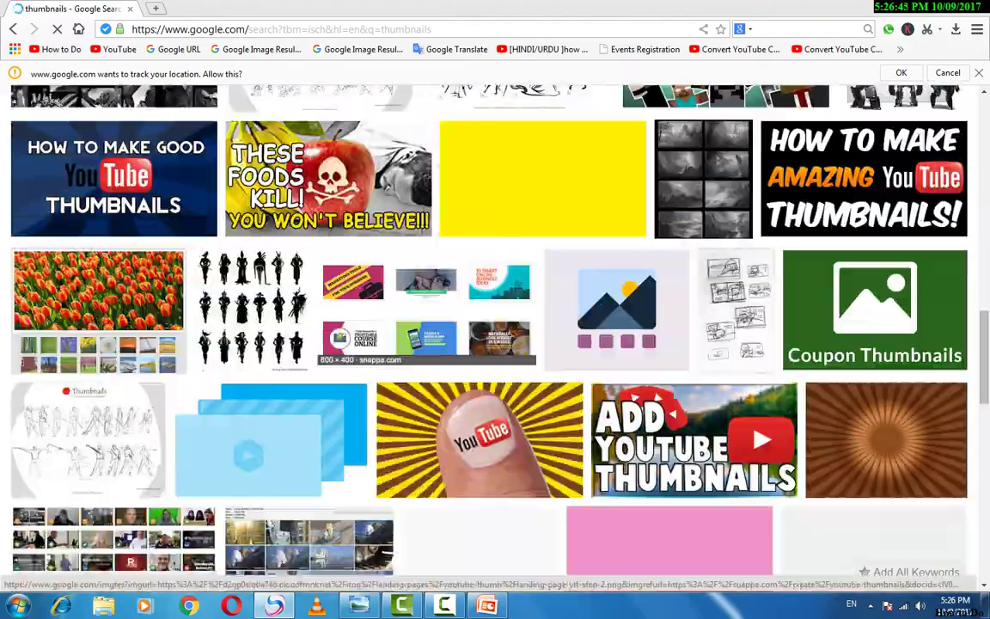
pyautogui.scroll(-3, 481, 369)
pyautogui.scroll(-1, 481, 369)
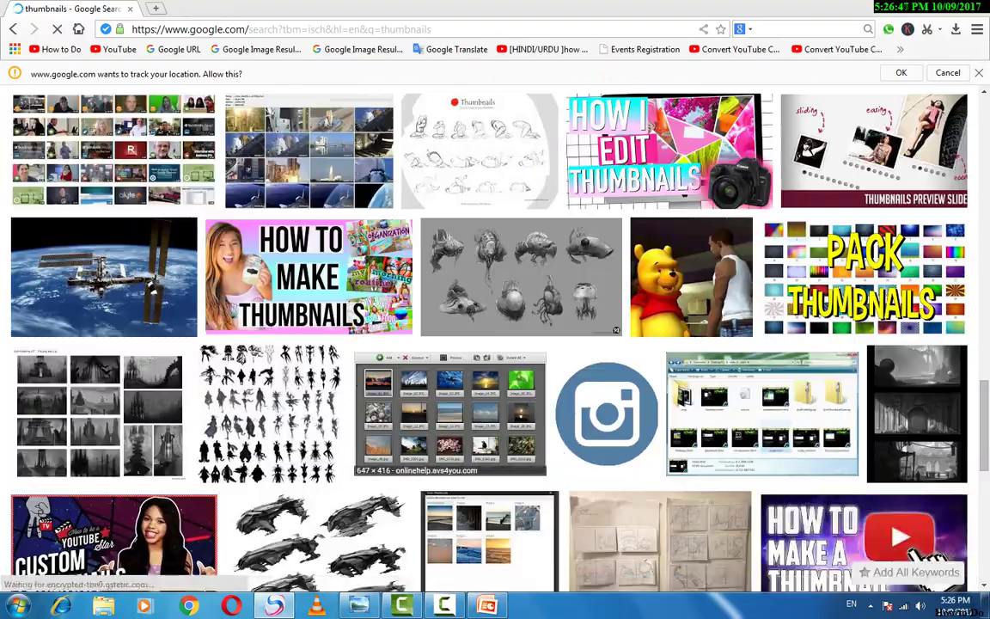
pyautogui.scroll(-4, 481, 370)
pyautogui.scroll(-3, 335, 447)
pyautogui.scroll(-3, 336, 447)
pyautogui.scroll(-1, 335, 447)
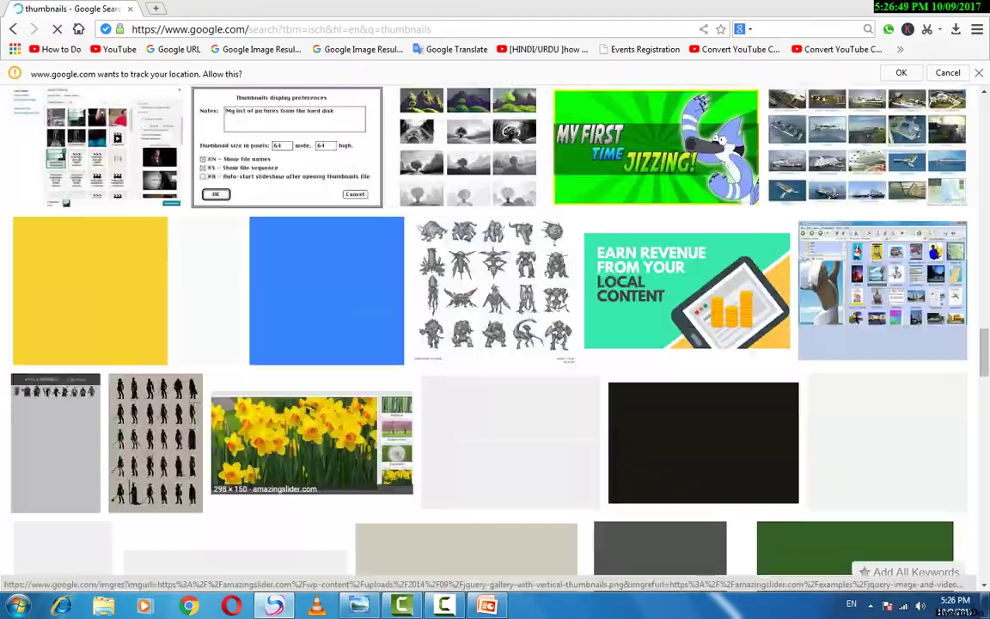
pyautogui.scroll(5, 335, 447)
pyautogui.scroll(5, 370, 412)
pyautogui.scroll(5, 370, 413)
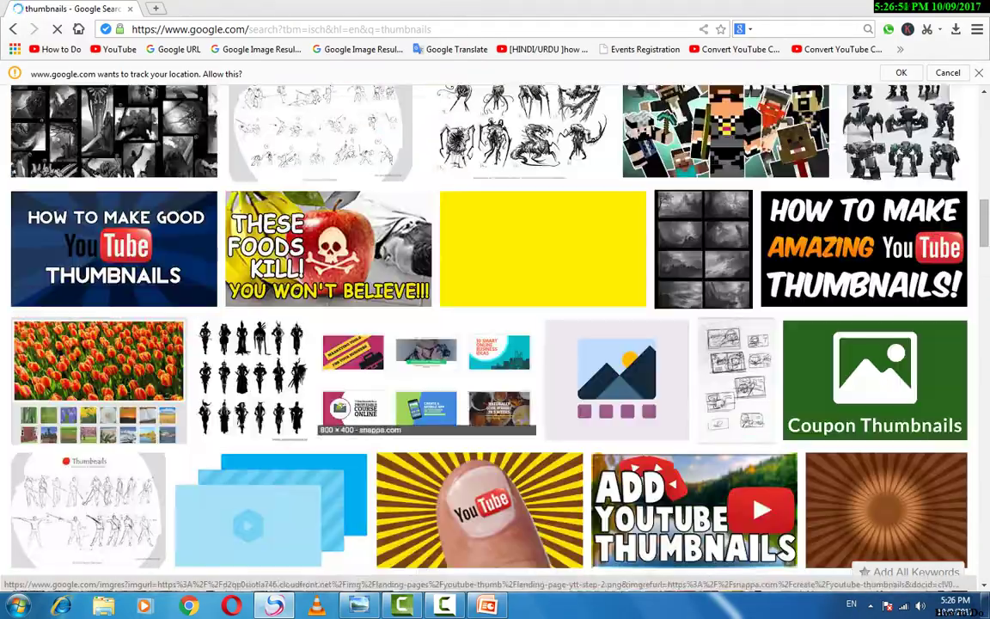
pyautogui.scroll(5, 370, 412)
pyautogui.scroll(-2, 481, 464)
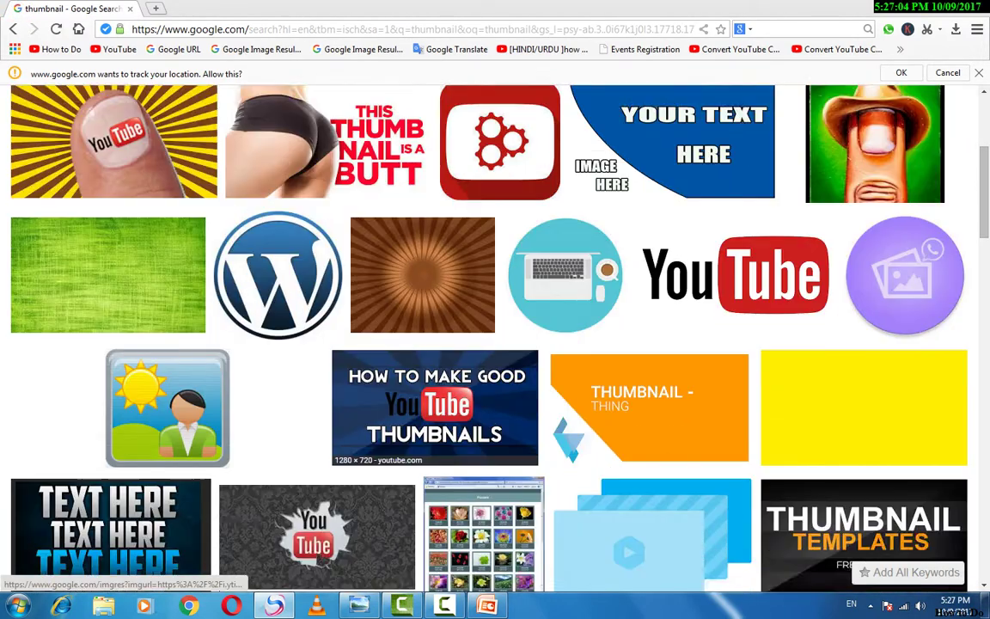
pyautogui.scroll(-1, 481, 464)
pyautogui.click(107, 206)
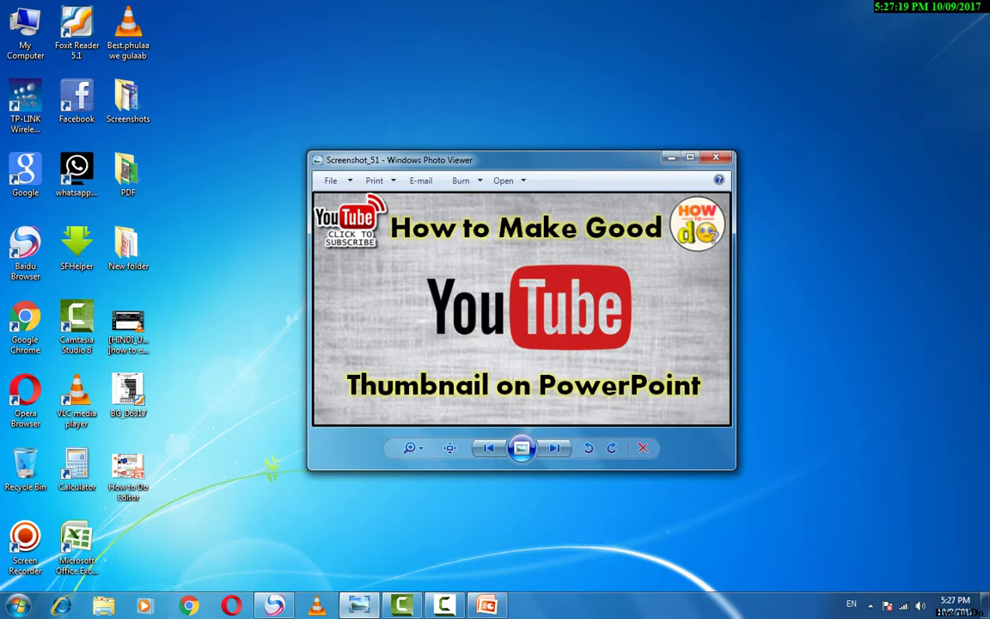
# Step: Save the green textured image to the Desktop
pyautogui.press('super+d')
pyautogui.press('super+d')
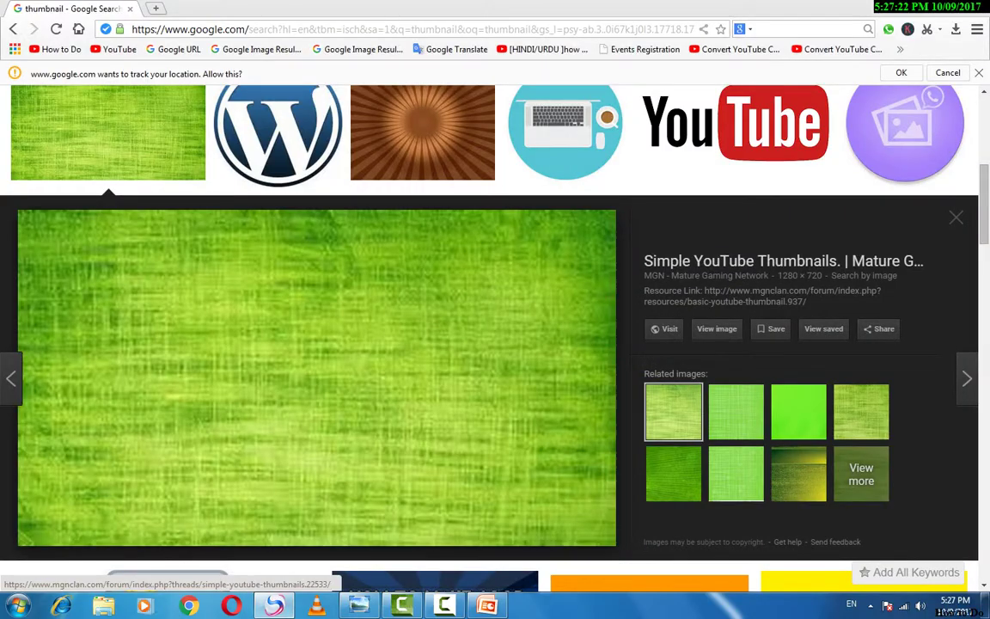
pyautogui.rightClick(307, 275)
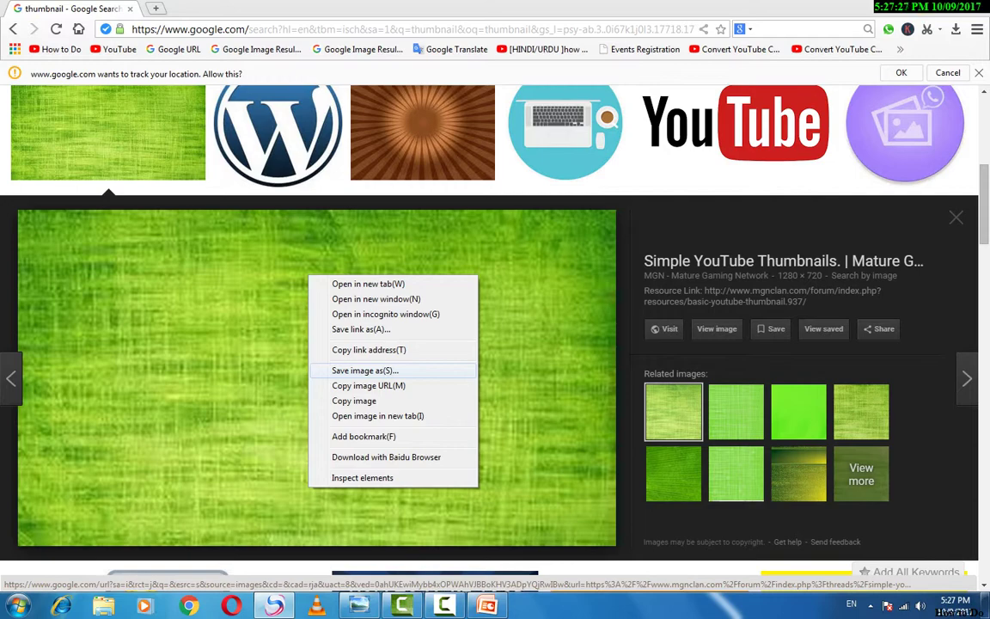
pyautogui.click(364, 371)
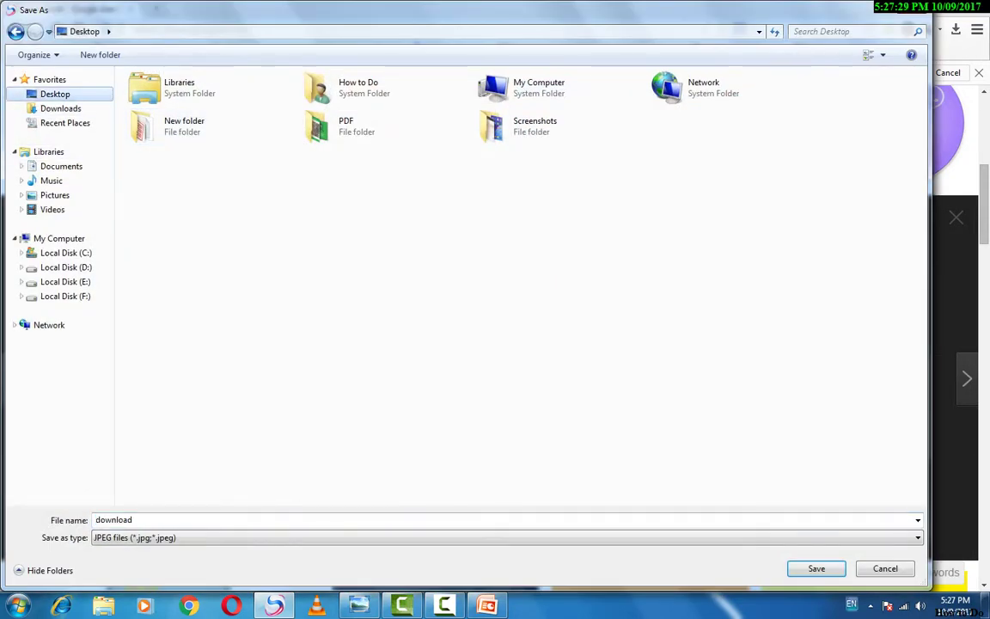
pyautogui.press('Return')
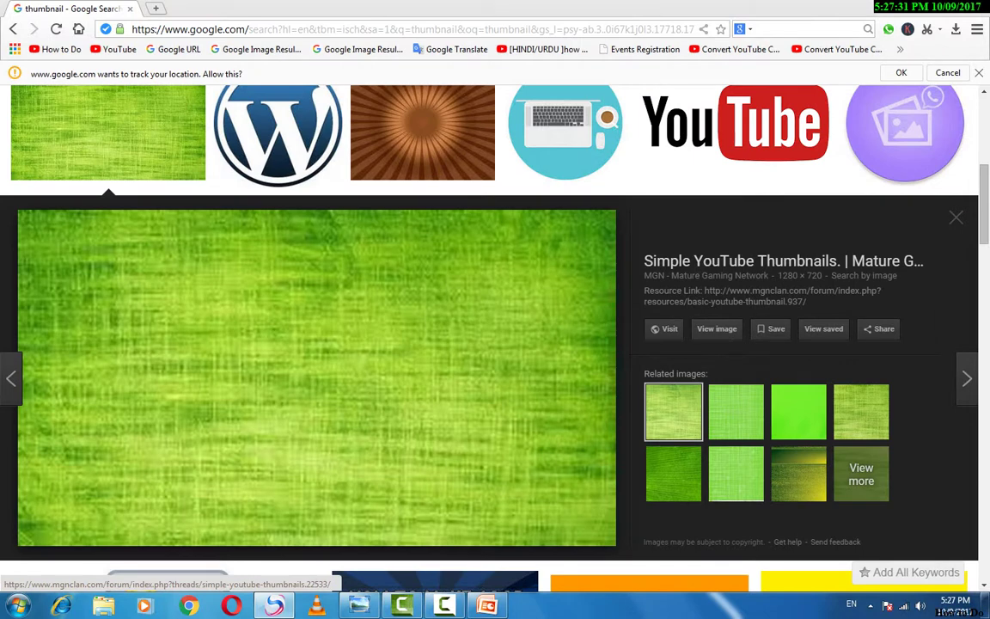
pyautogui.press('Escape')
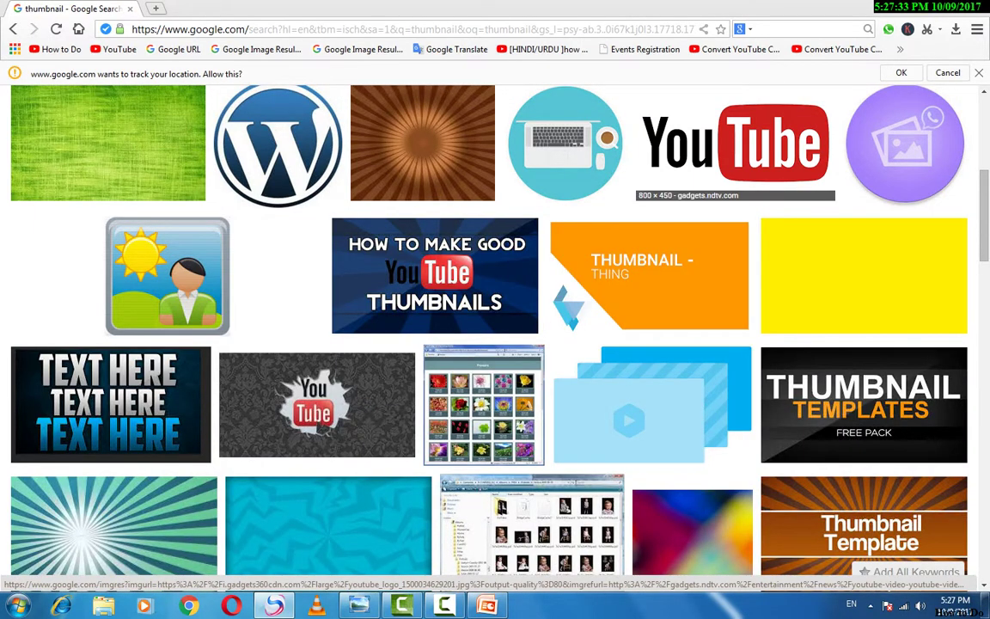
# Step: Save the full-size red YouTube logo image to the Desktop
pyautogui.rightClick(743, 147)
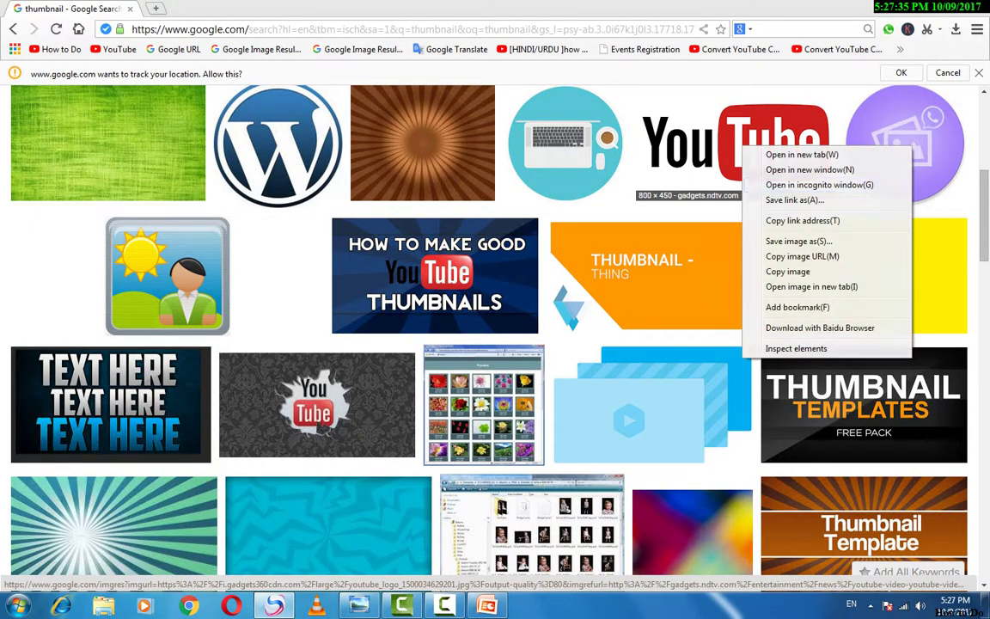
pyautogui.click(799, 242)
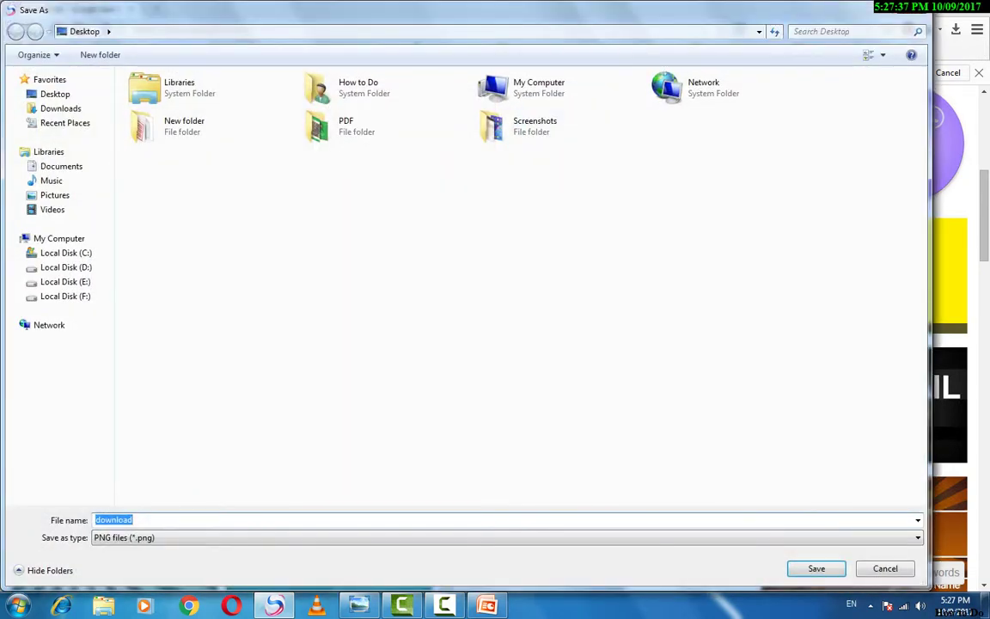
pyautogui.press('Return')
pyautogui.click(735, 142)
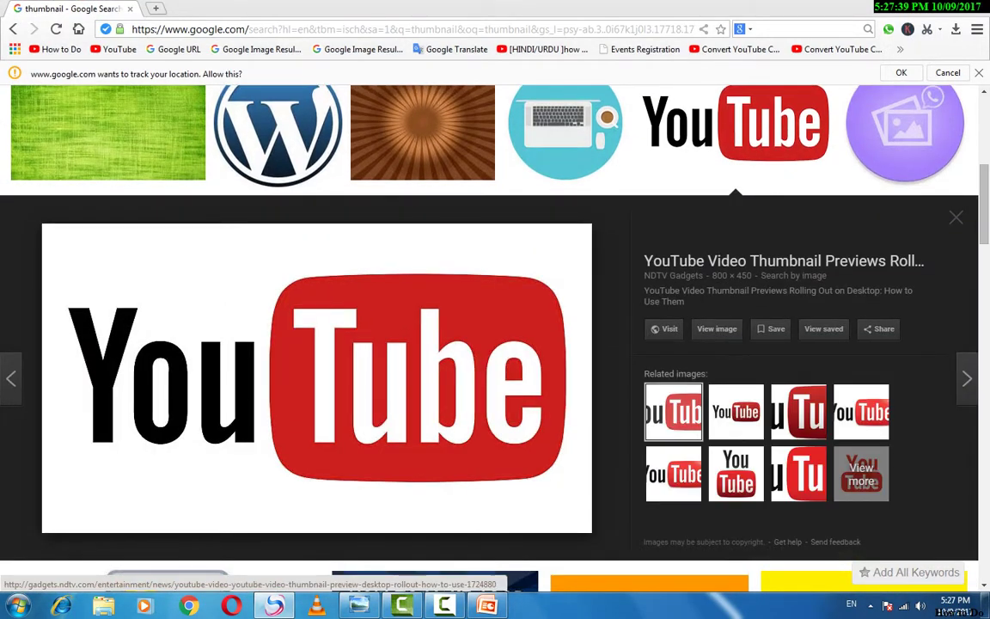
pyautogui.rightClick(312, 332)
pyautogui.click(368, 426)
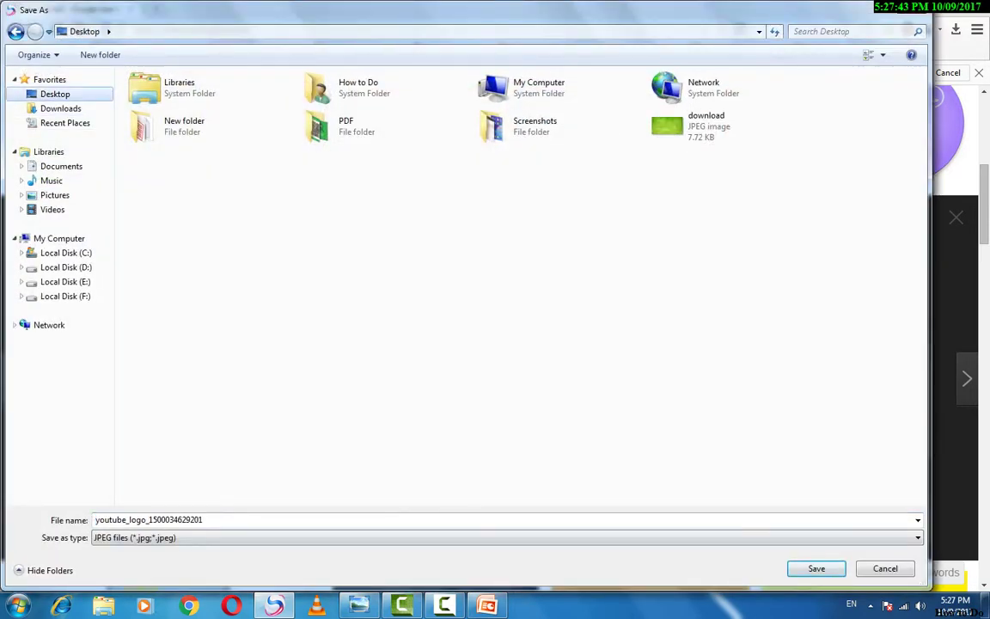
pyautogui.press('Return')
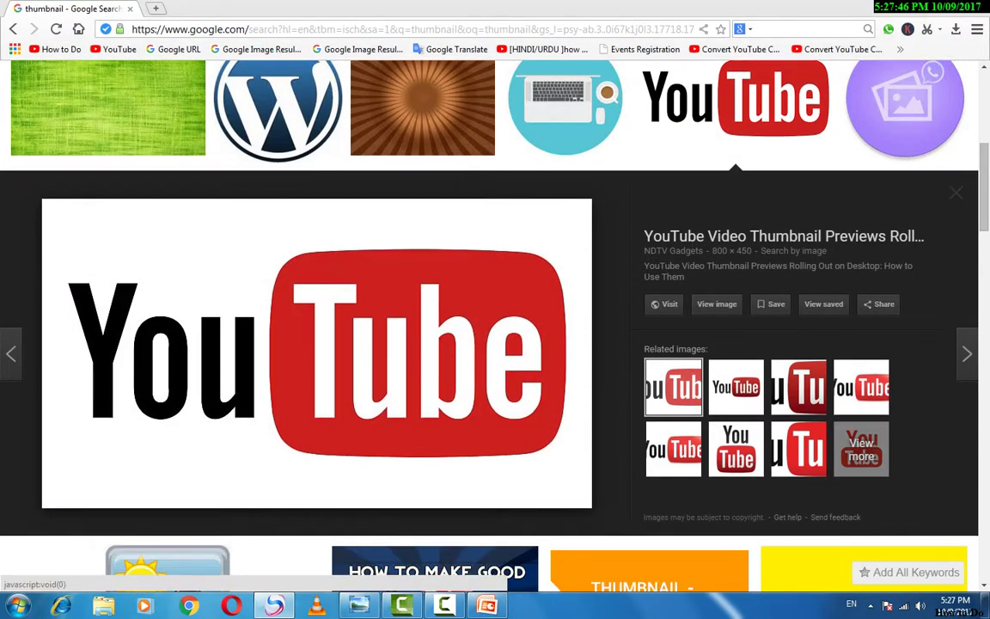
pyautogui.press('Escape')
pyautogui.scroll(4, 495, 327)
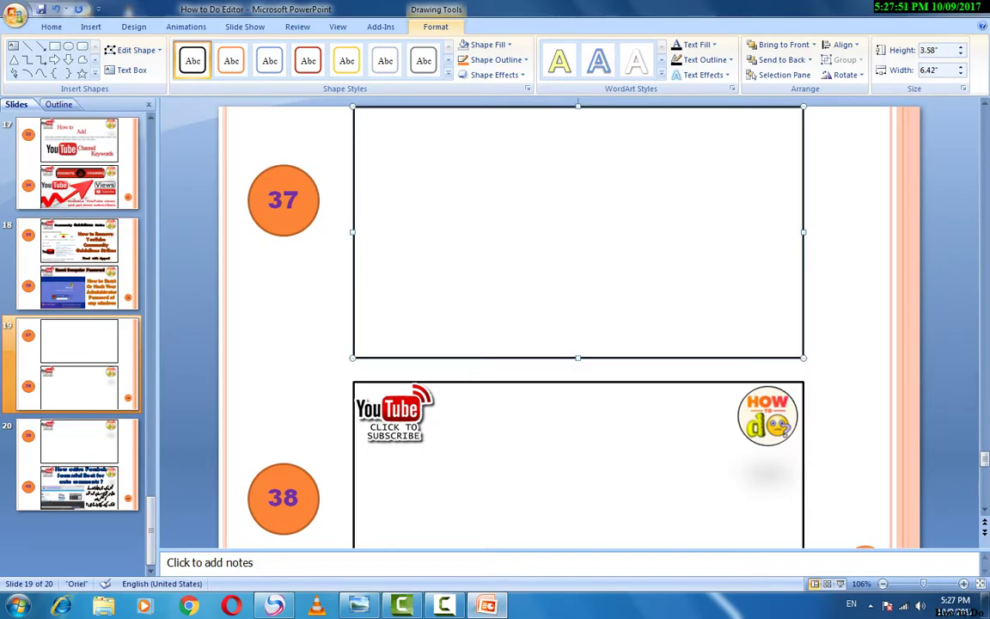
# Step: Paste the green textured picture onto slide 19 and stretch it to cover box 37
pyautogui.press('super+Down')
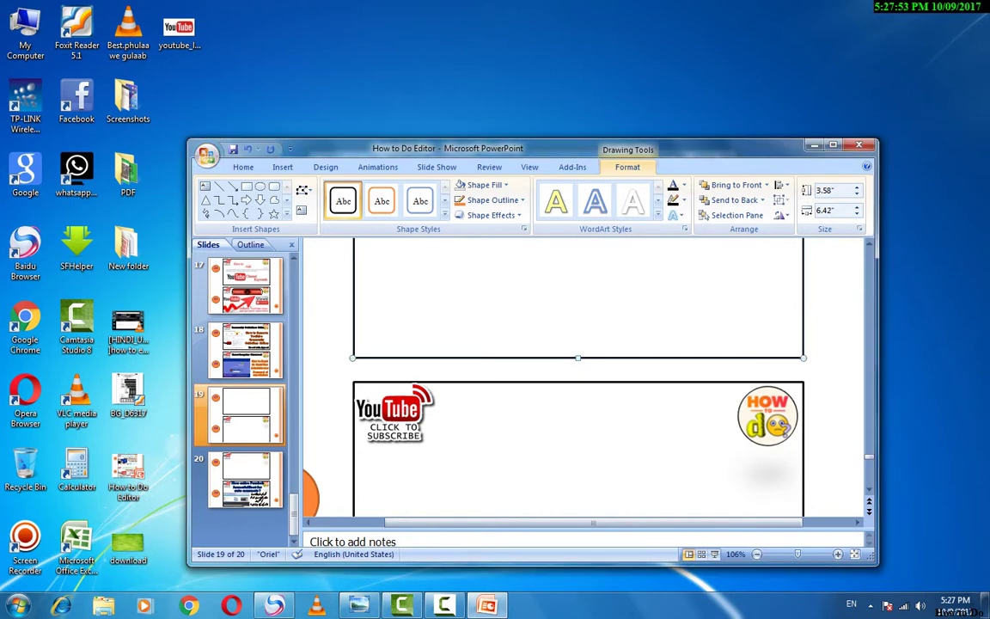
pyautogui.hotkey('ctrl', 'v')
pyautogui.click(833, 145)
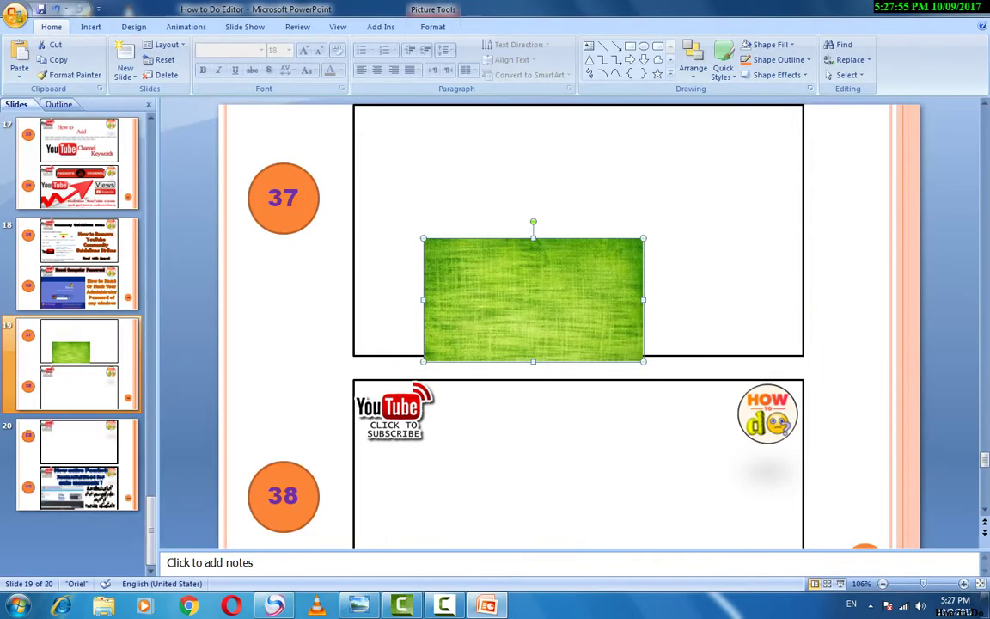
pyautogui.moveTo(533, 300); pyautogui.dragTo(463, 165)
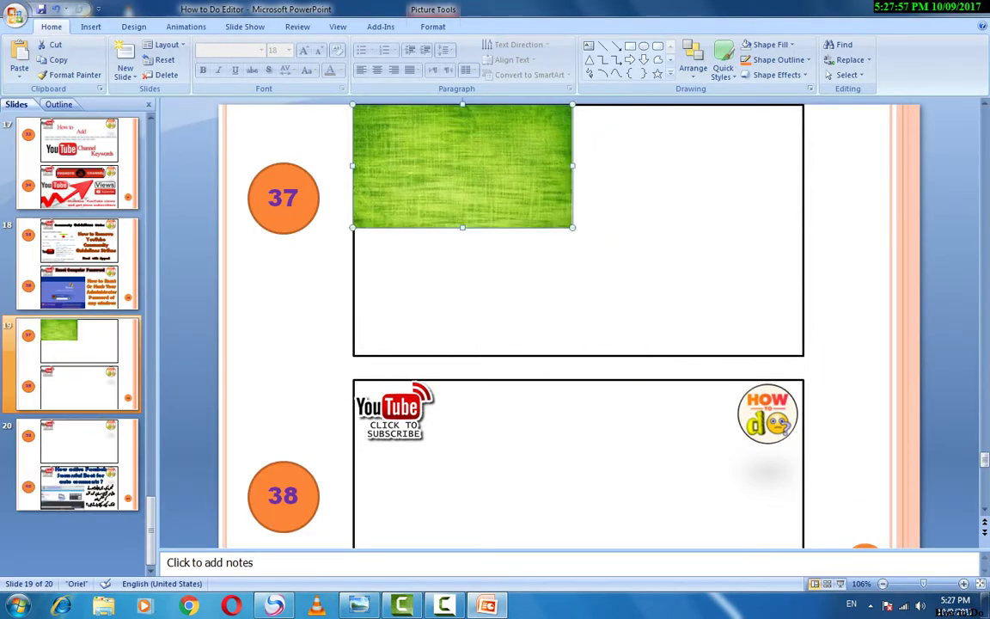
pyautogui.moveTo(571, 228); pyautogui.dragTo(803, 356)
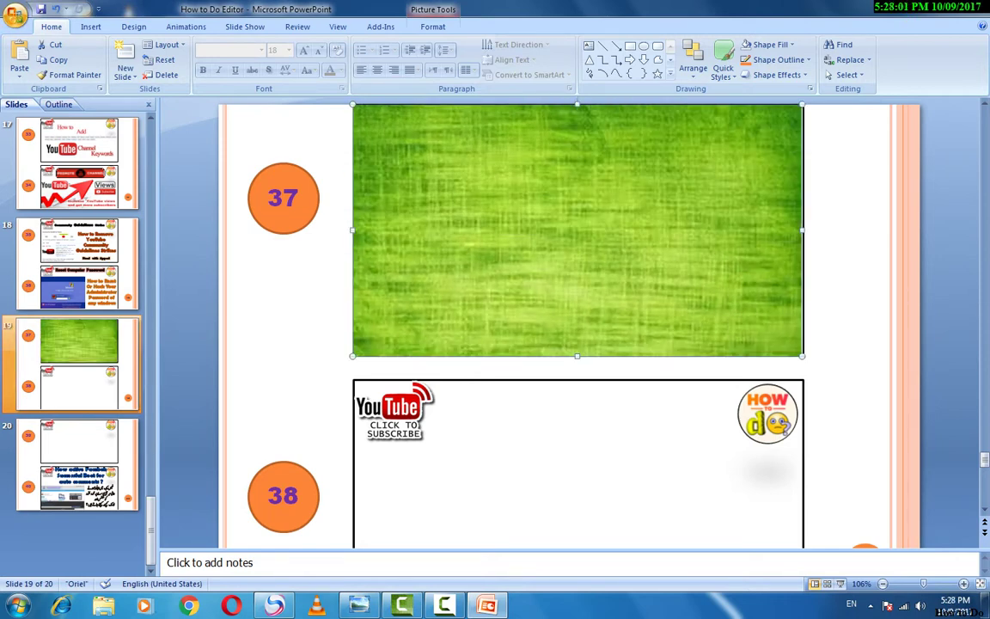
pyautogui.press('Escape')
pyautogui.click(578, 230)
pyautogui.press('Escape')
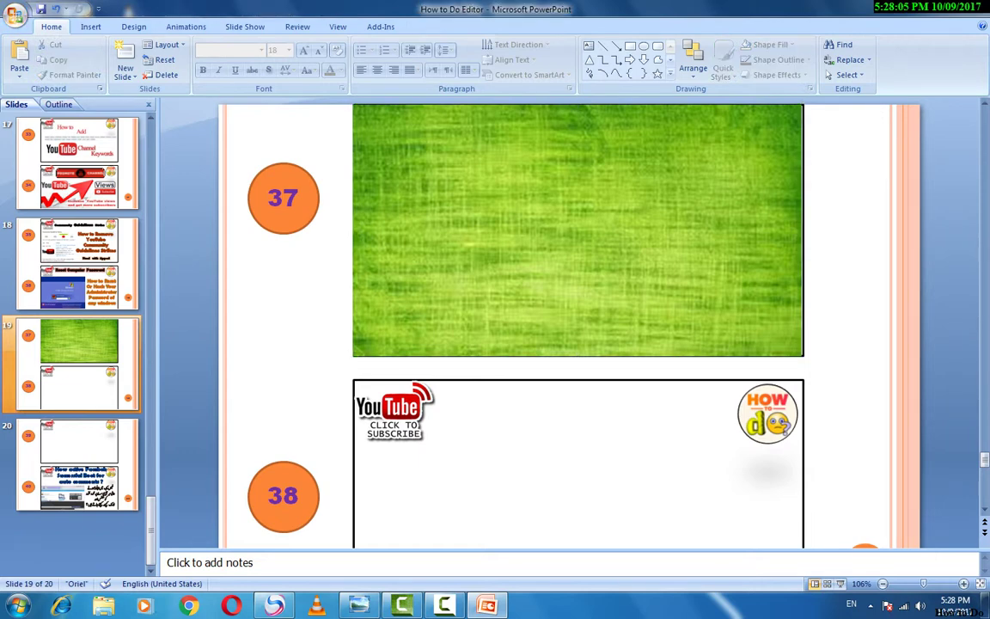
pyautogui.click(578, 229)
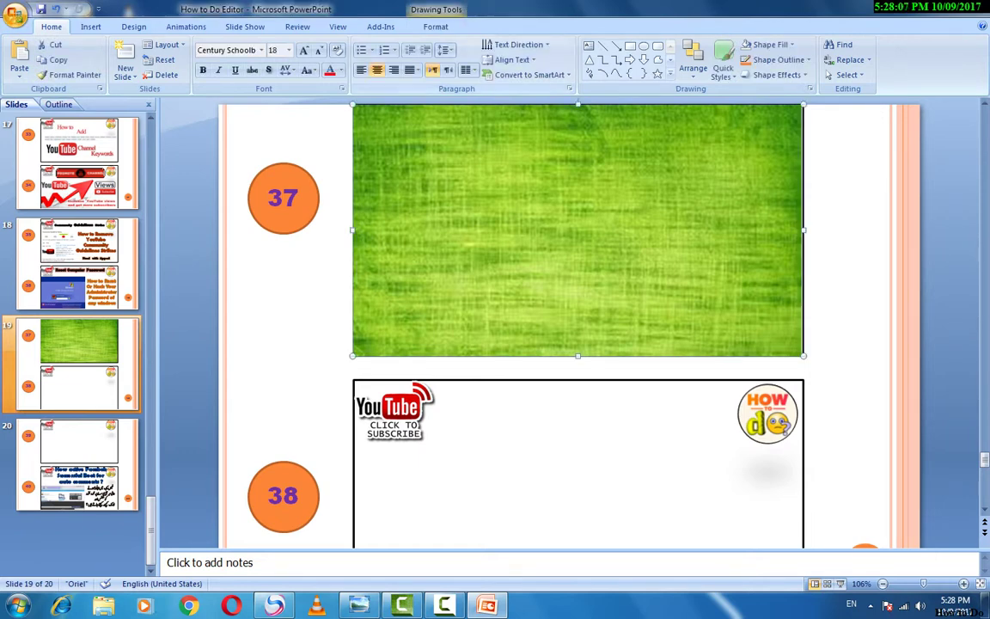
# Step: Undo the frame's picture fill and set its Shape Fill to No Fill
pyautogui.click(435, 26)
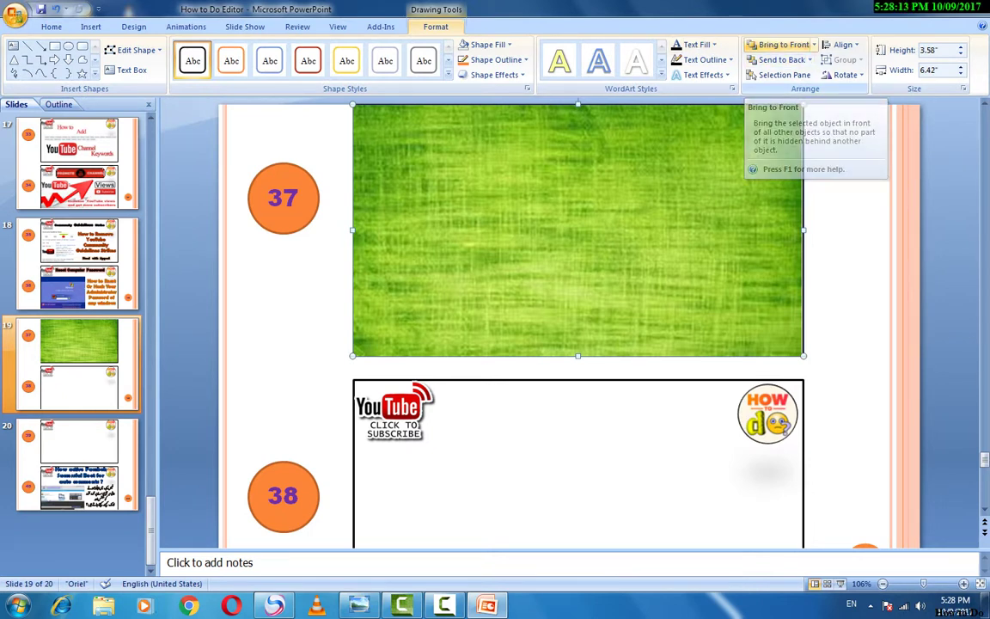
pyautogui.hotkey('ctrl', 'z')
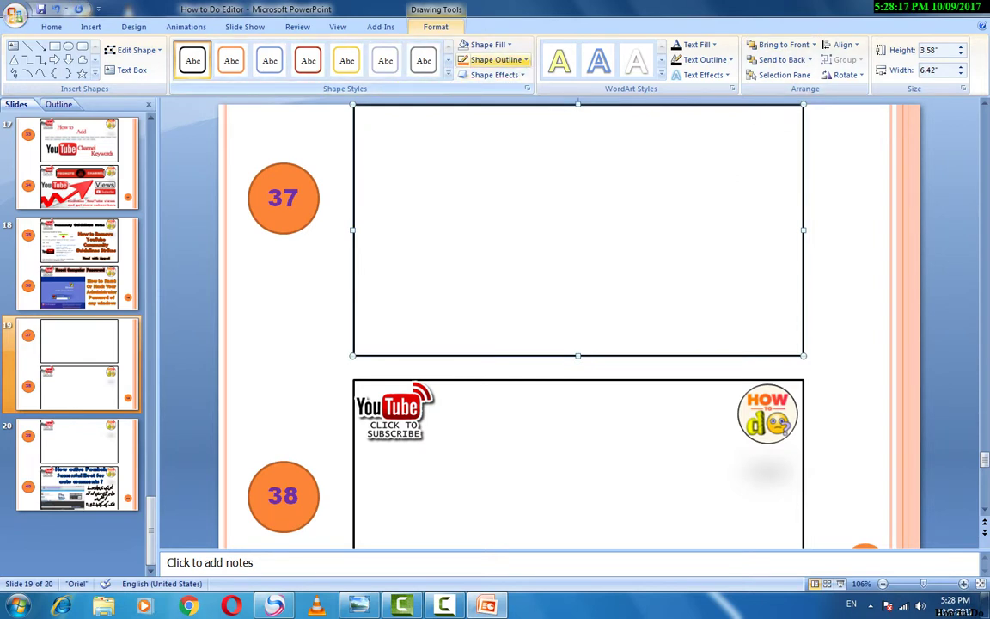
pyautogui.click(509, 44)
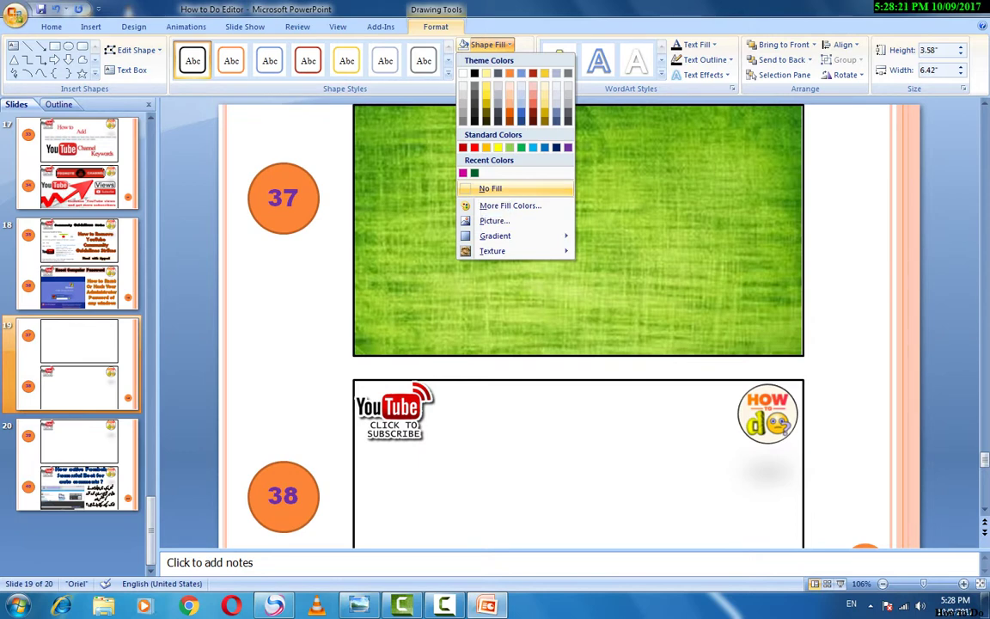
pyautogui.click(489, 188)
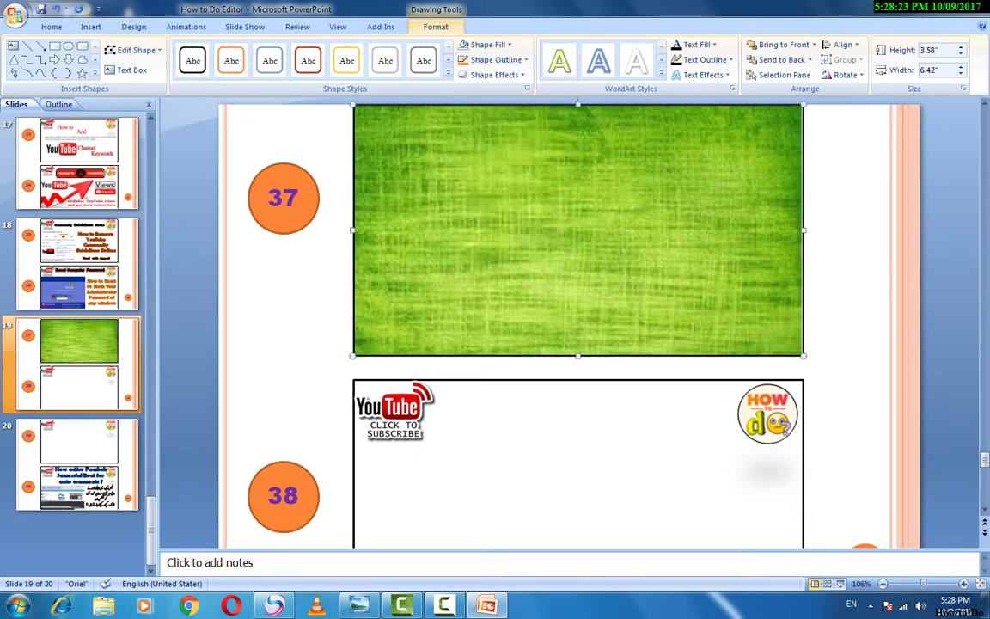
# Step: Select the green textured picture behind the frame and show its picture formatting options
pyautogui.click(469, 245)
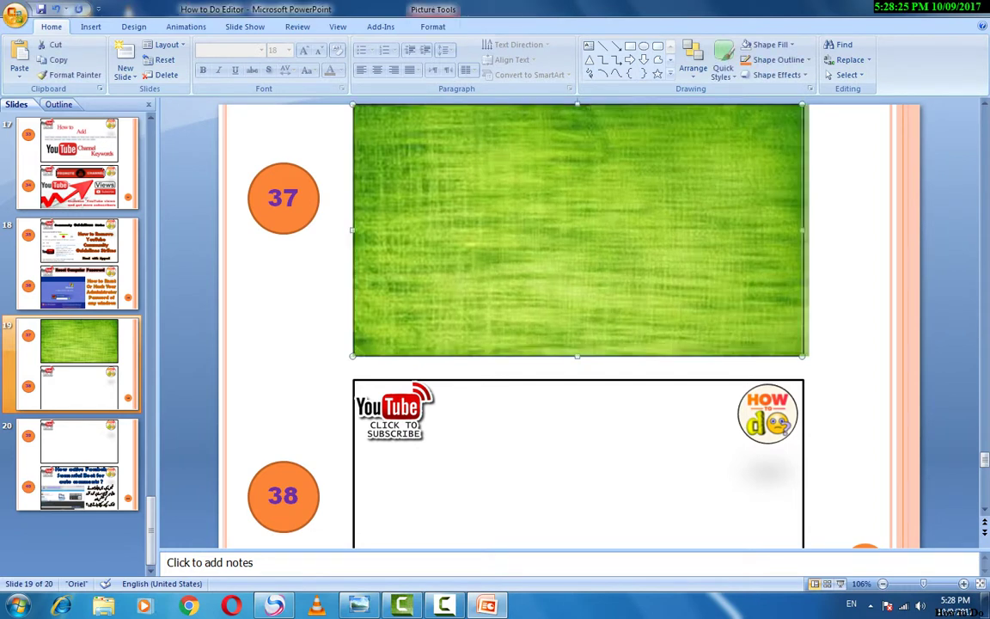
pyautogui.press('Escape')
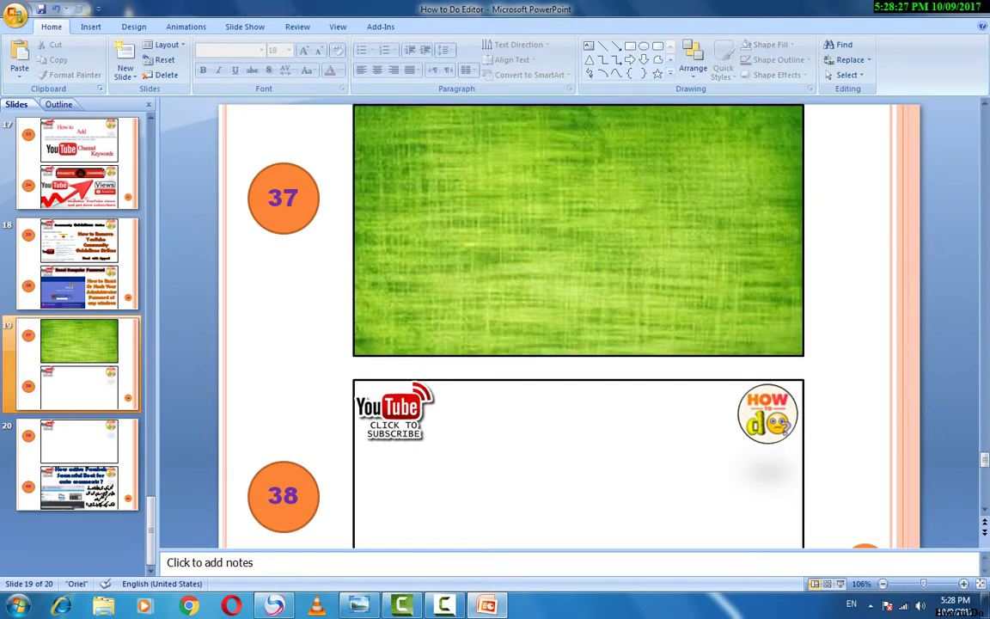
pyautogui.click(468, 245)
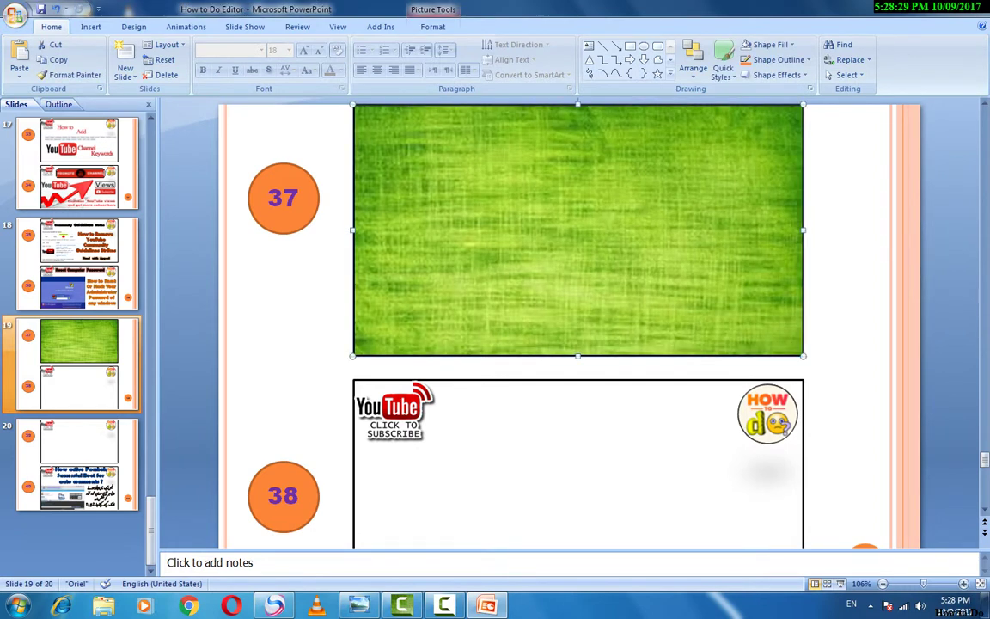
pyautogui.click(432, 27)
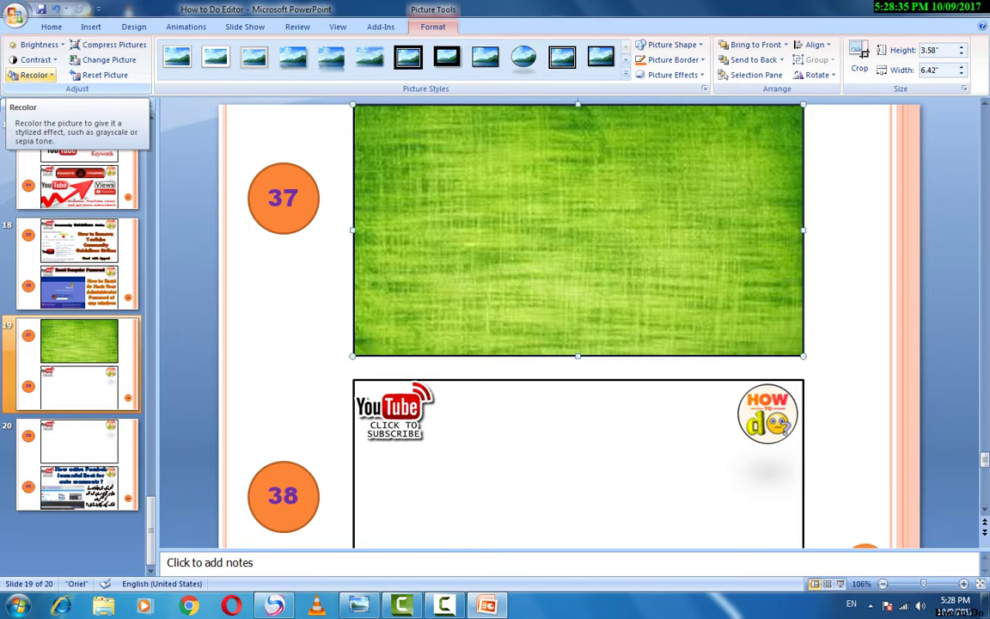
# Step: Recolor the picture to Accent color 4 Light, then select the YouTube subscribe and How to Do logos
pyautogui.click(34, 76)
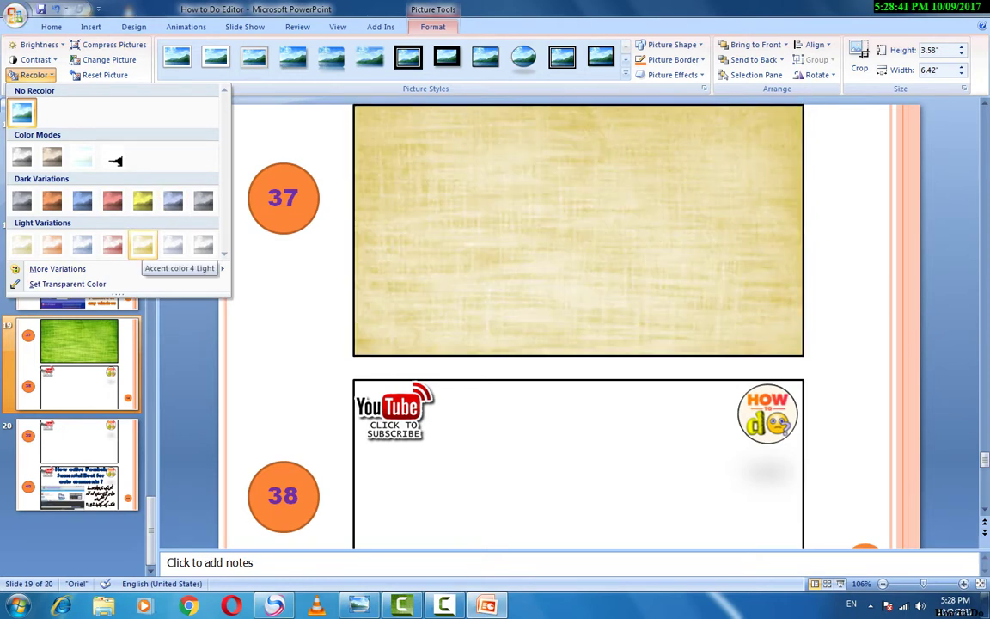
pyautogui.click(143, 246)
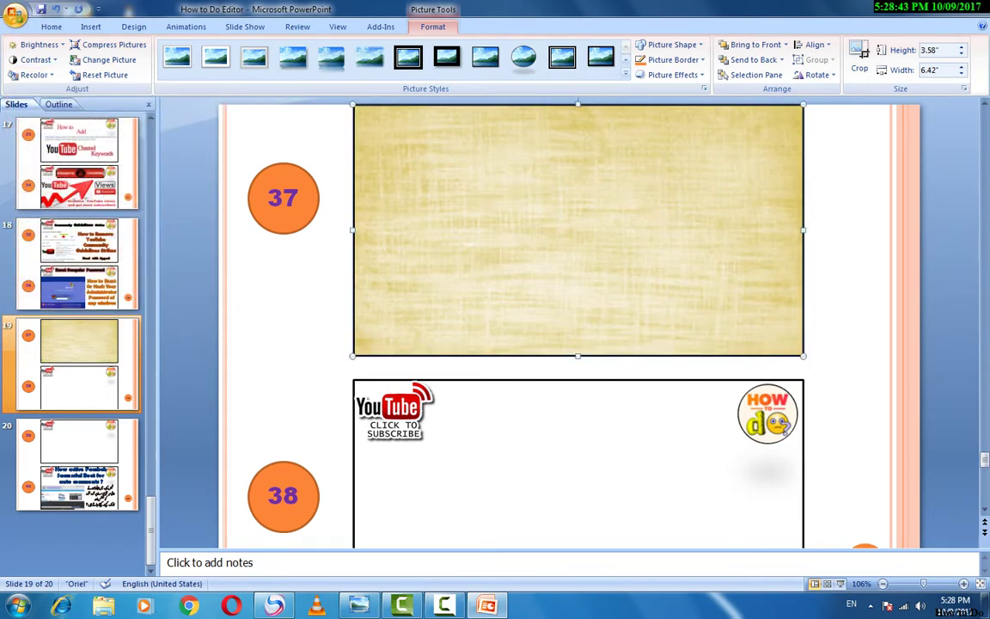
pyautogui.click(395, 411)
pyautogui.keyDown('shift'); pyautogui.click(768, 414); pyautogui.keyUp('shift')
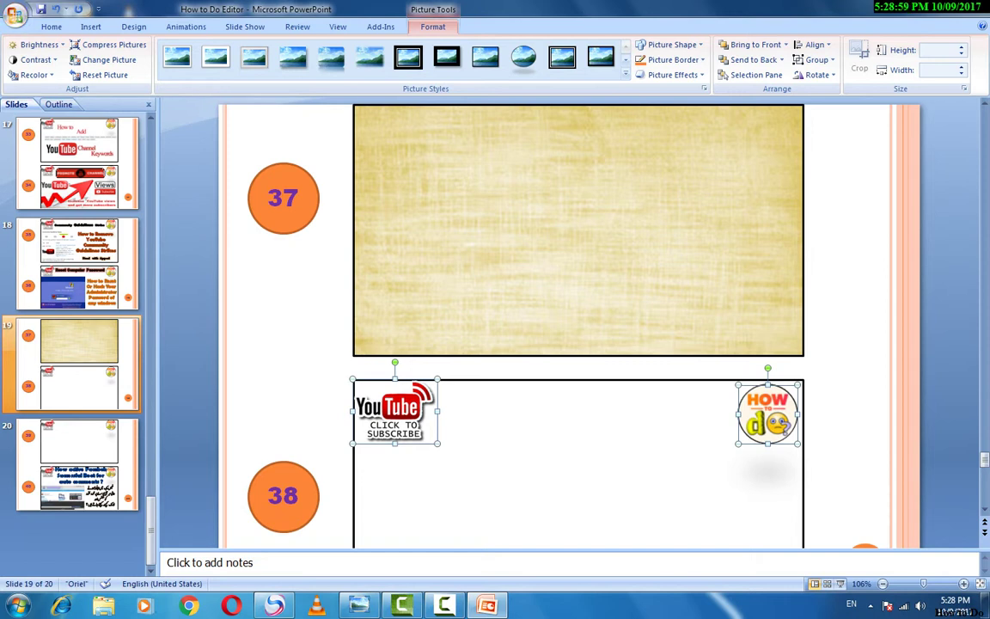
# Step: Duplicate the YouTube subscribe and How to Do logos into box 37's top corners and save
pyautogui.hotkey('ctrl', 'd')
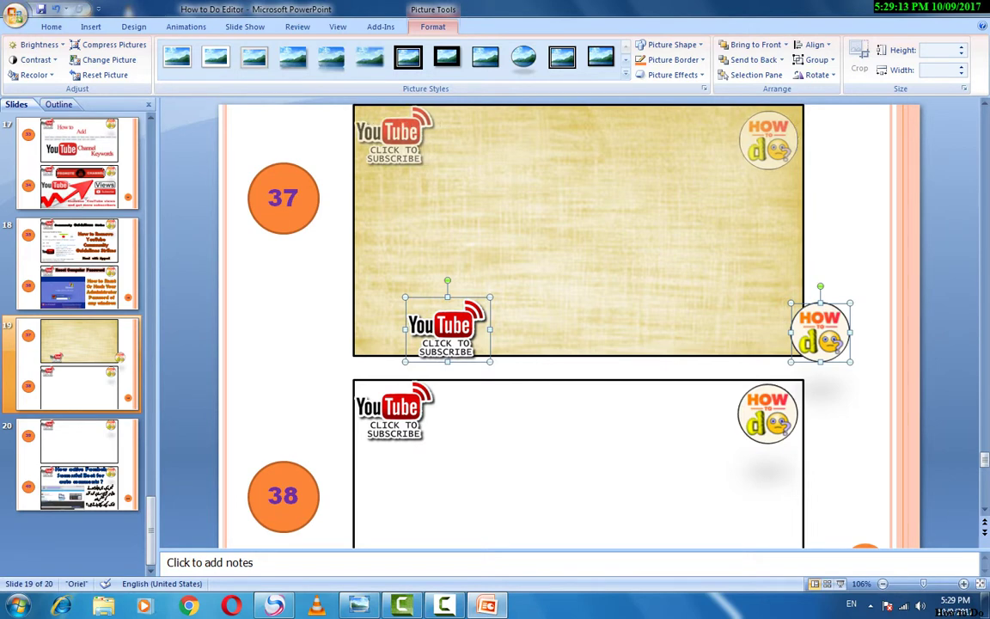
pyautogui.hotkey('ctrl', 's')
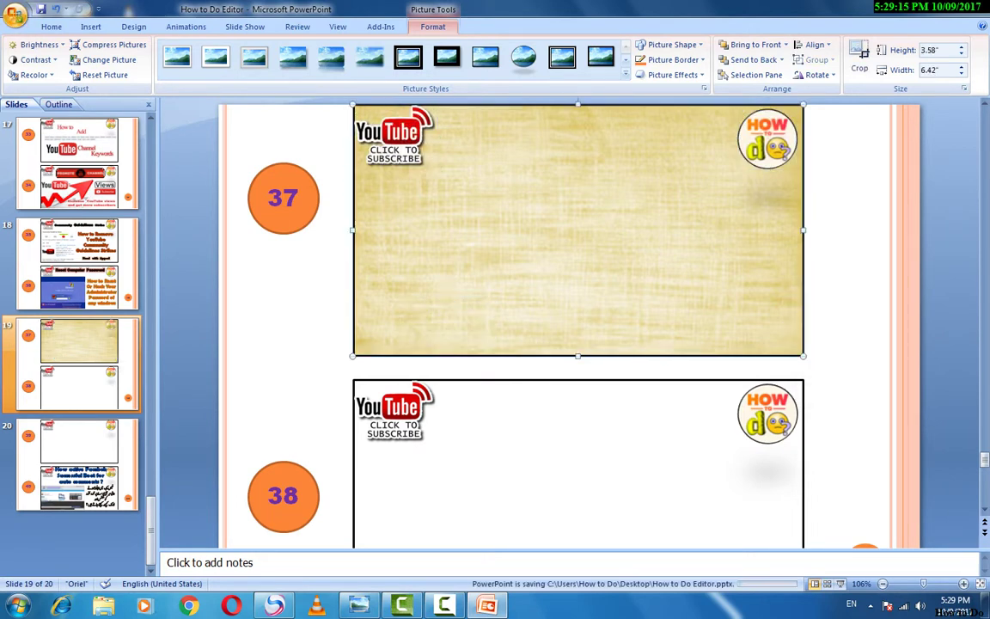
pyautogui.press('Escape')
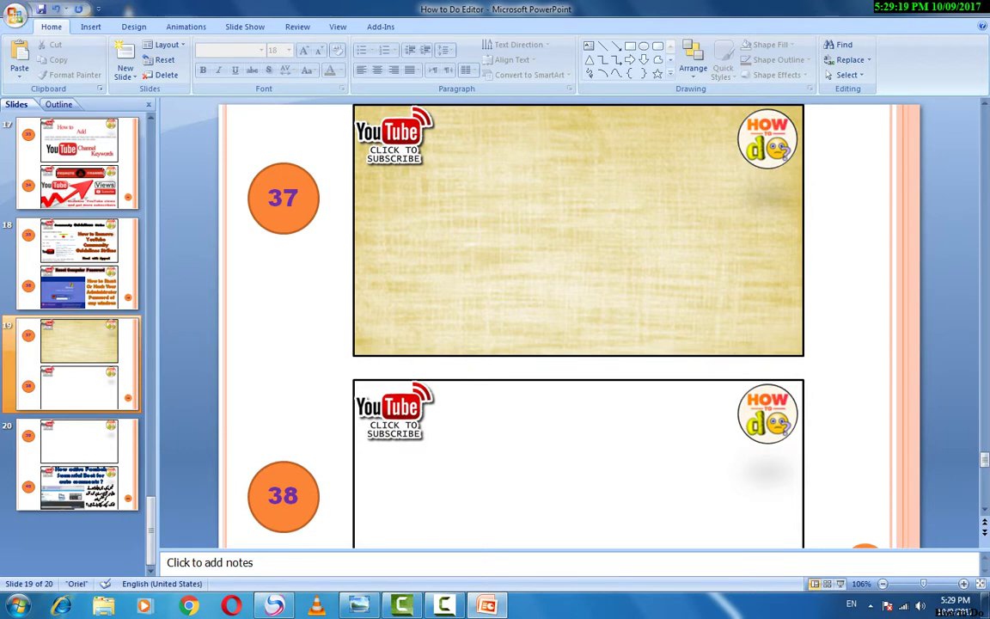
pyautogui.press('Tab')
pyautogui.press('super+Down')
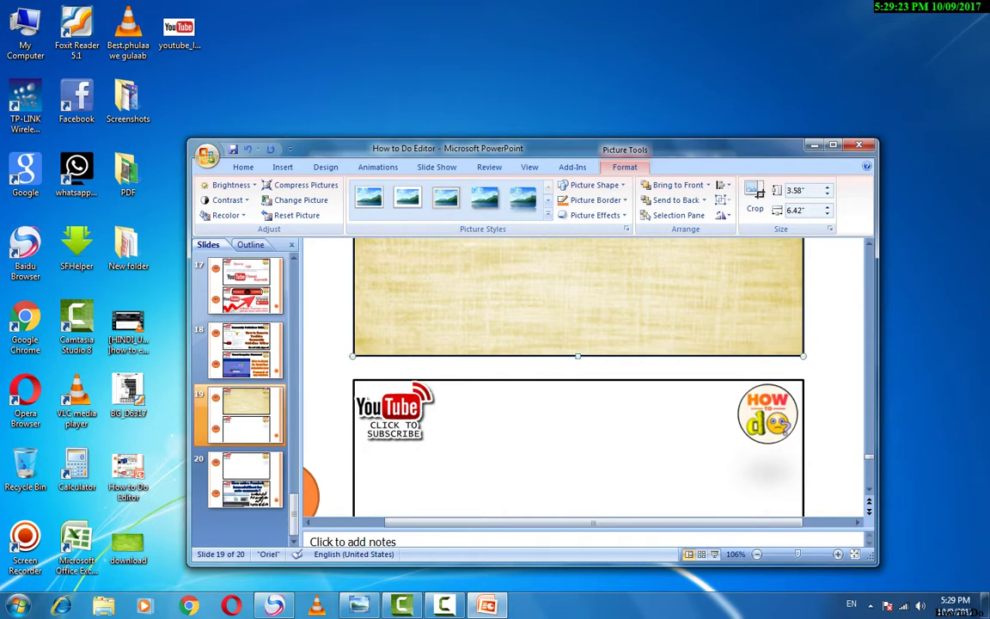
# Step: Paste the YouTube logo onto the slide, shrink it to 1.58" × 2.82" and centre it
pyautogui.hotkey('ctrl', 'v')
pyautogui.press('super+Up')
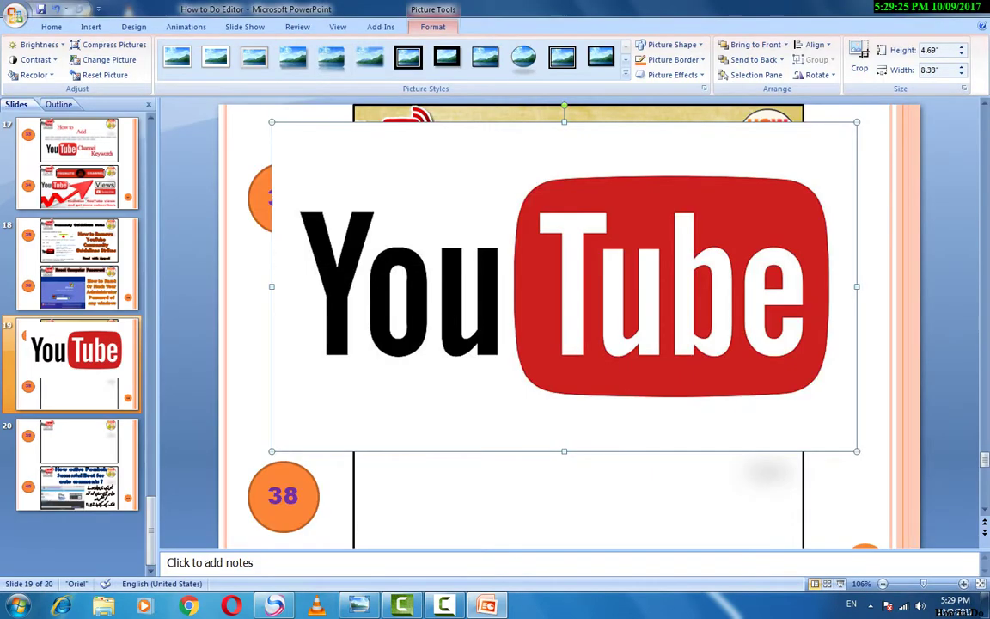
pyautogui.moveTo(857, 450); pyautogui.dragTo(553, 279)
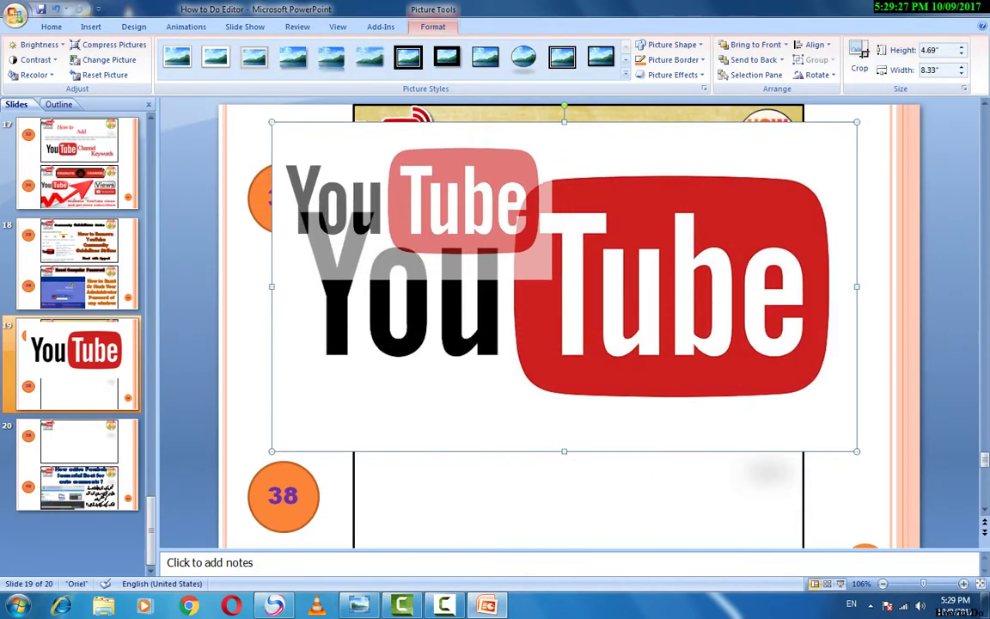
pyautogui.moveTo(411, 200); pyautogui.dragTo(586, 224)
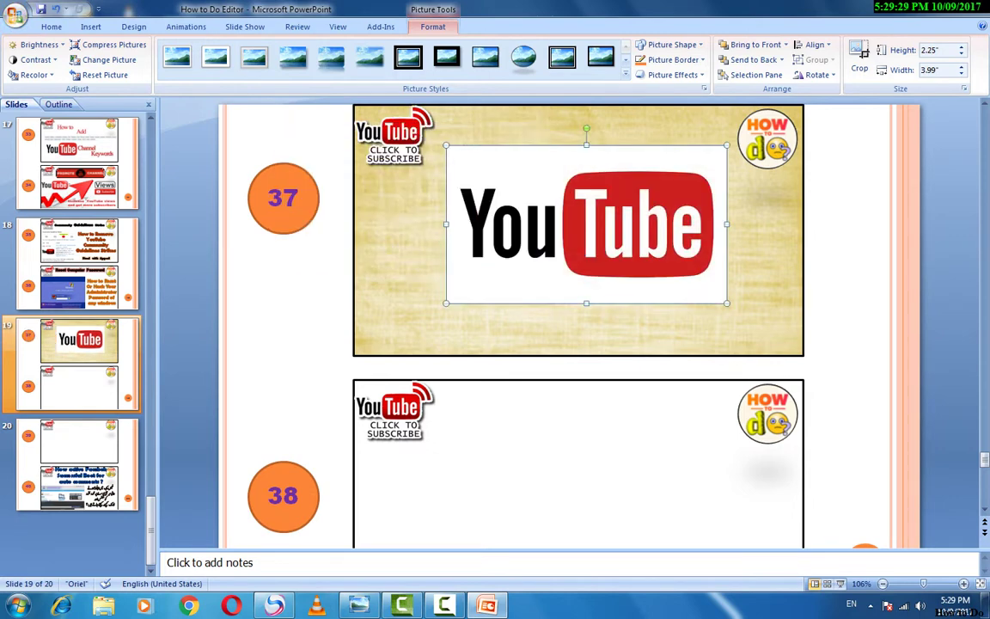
pyautogui.moveTo(727, 302); pyautogui.dragTo(645, 256)
pyautogui.moveTo(550, 207); pyautogui.dragTo(592, 237)
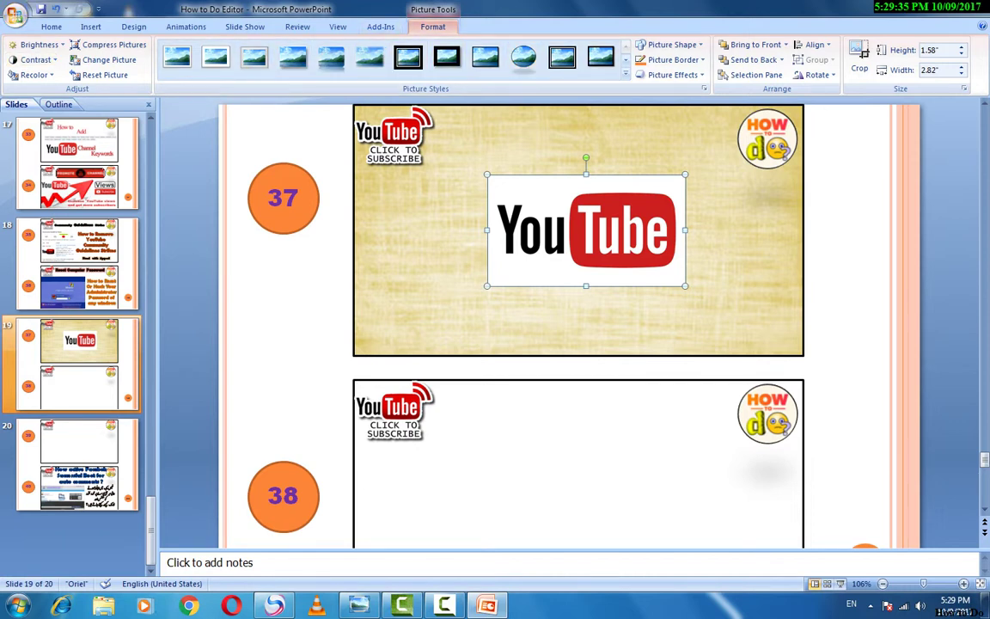
pyautogui.click(31, 74)
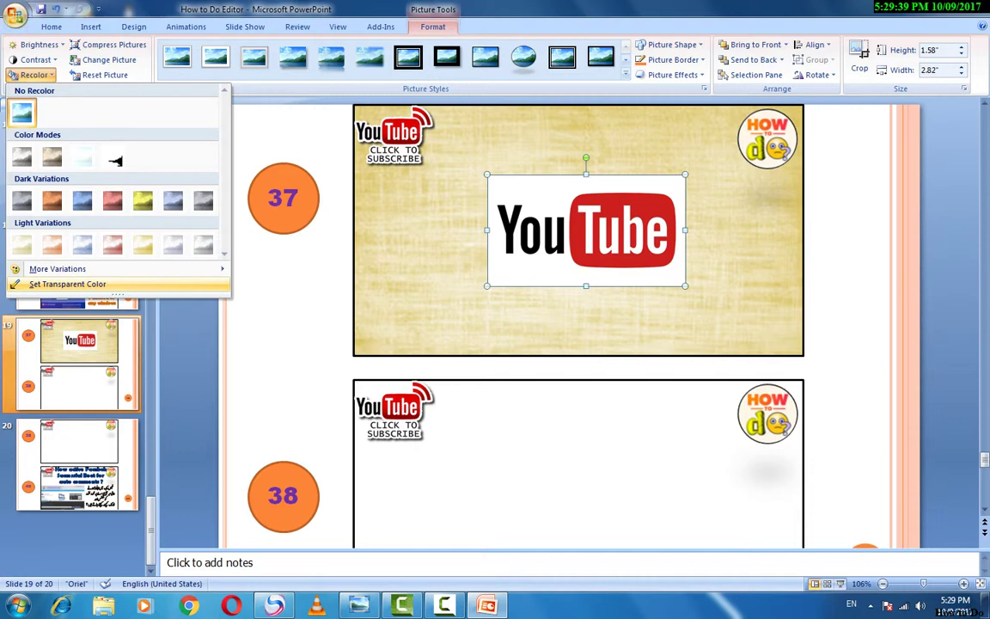
# Step: Make the YouTube logo's white background transparent and nudge the logo slightly left
pyautogui.click(67, 283)
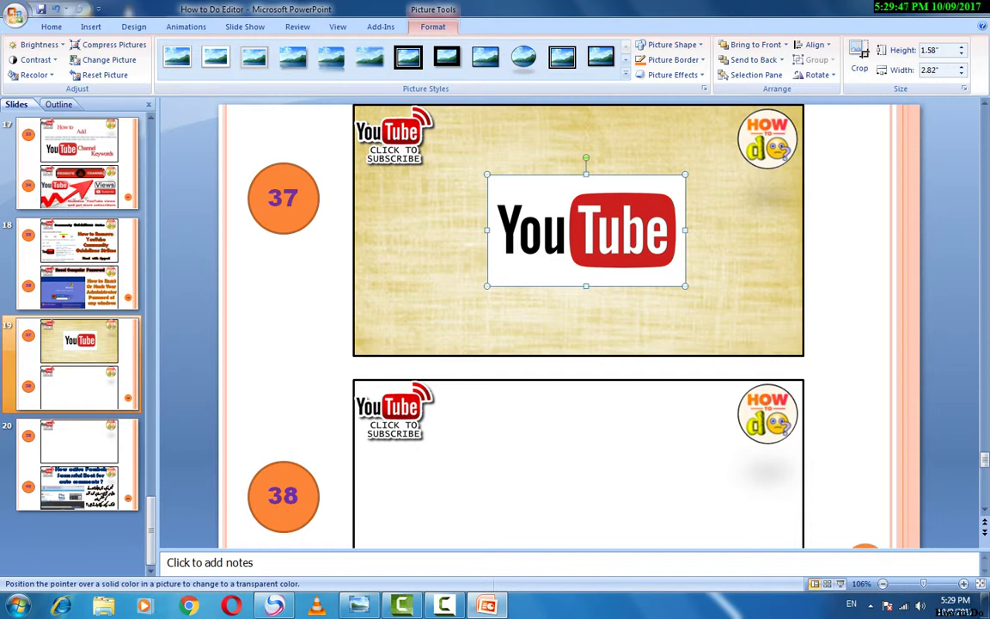
pyautogui.click(507, 270)
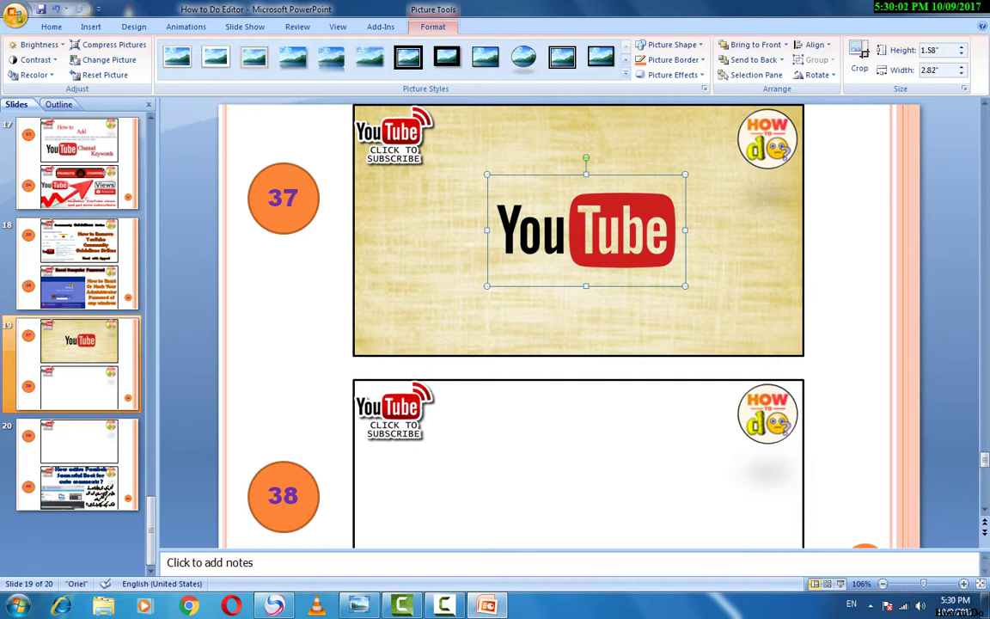
pyautogui.click(429, 301)
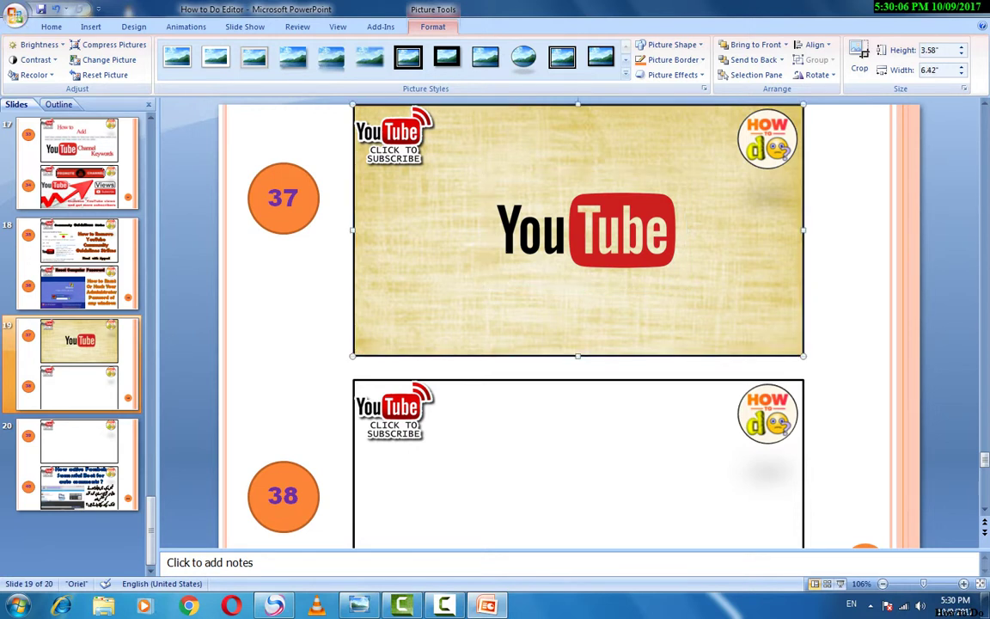
pyautogui.moveTo(584, 230); pyautogui.dragTo(563, 236)
pyautogui.click(429, 301)
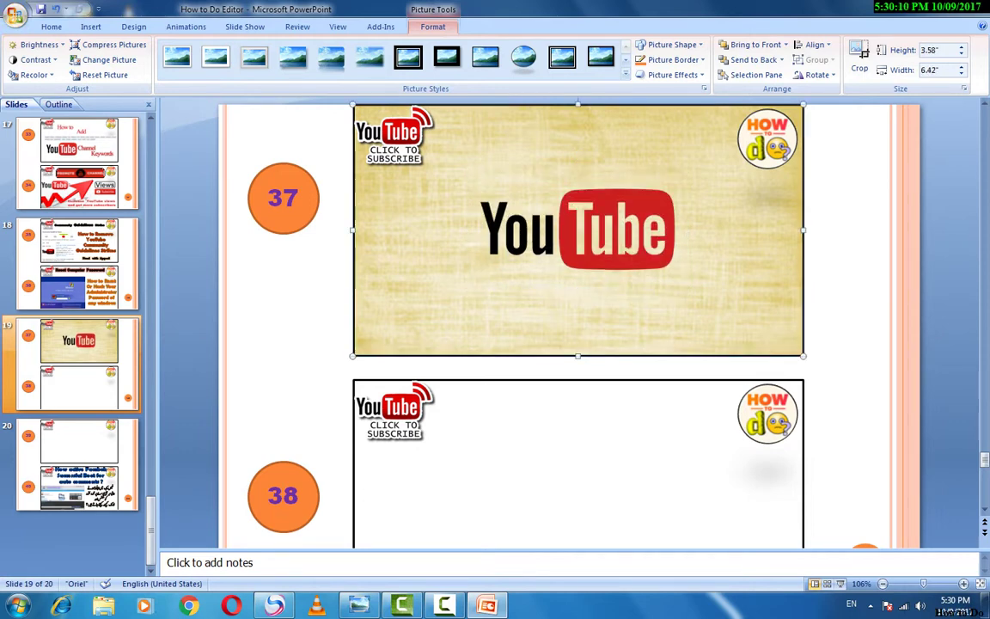
pyautogui.click(90, 27)
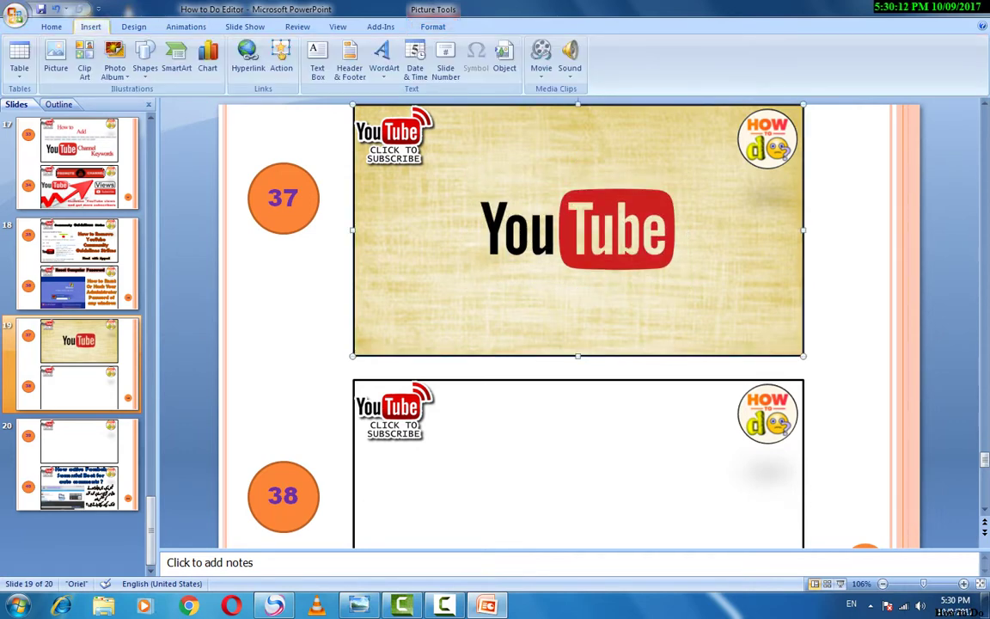
# Step: Add a text box at the top of the slide reading 'How to Make Good'
pyautogui.click(317, 65)
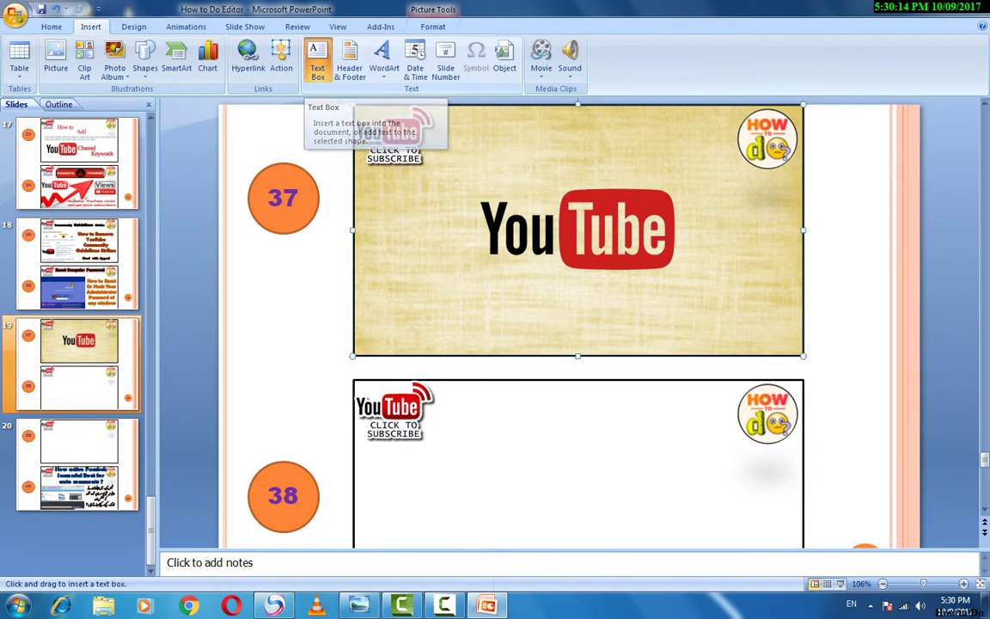
pyautogui.moveTo(471, 129)
pyautogui.mouseDown()
pyautogui.moveTo(696, 139)
pyautogui.moveTo(698, 156)
pyautogui.mouseUp()
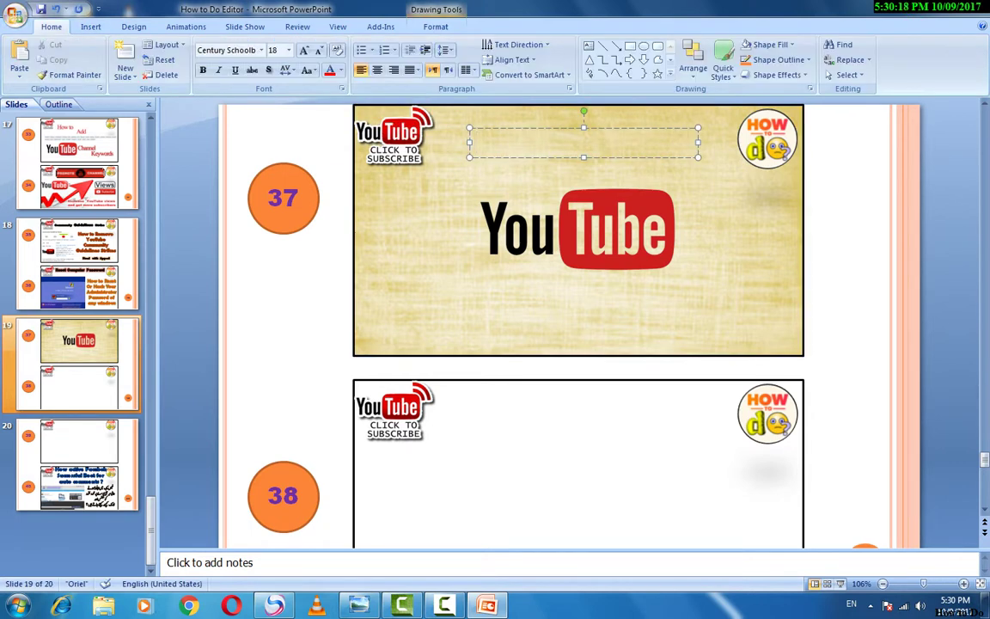
pyautogui.write('How to')
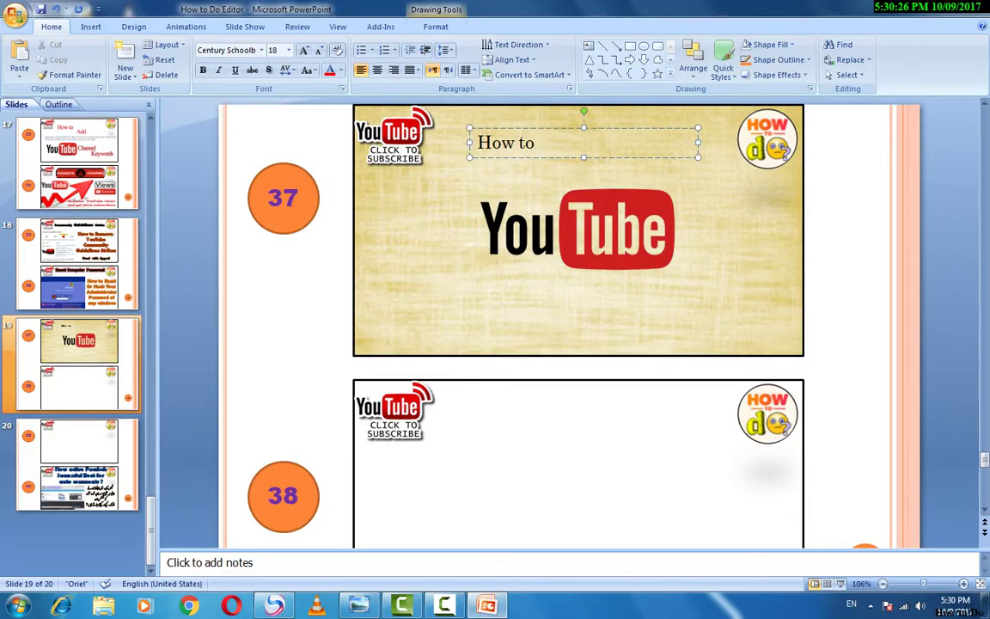
pyautogui.write(' Make A ')
pyautogui.write('Good')
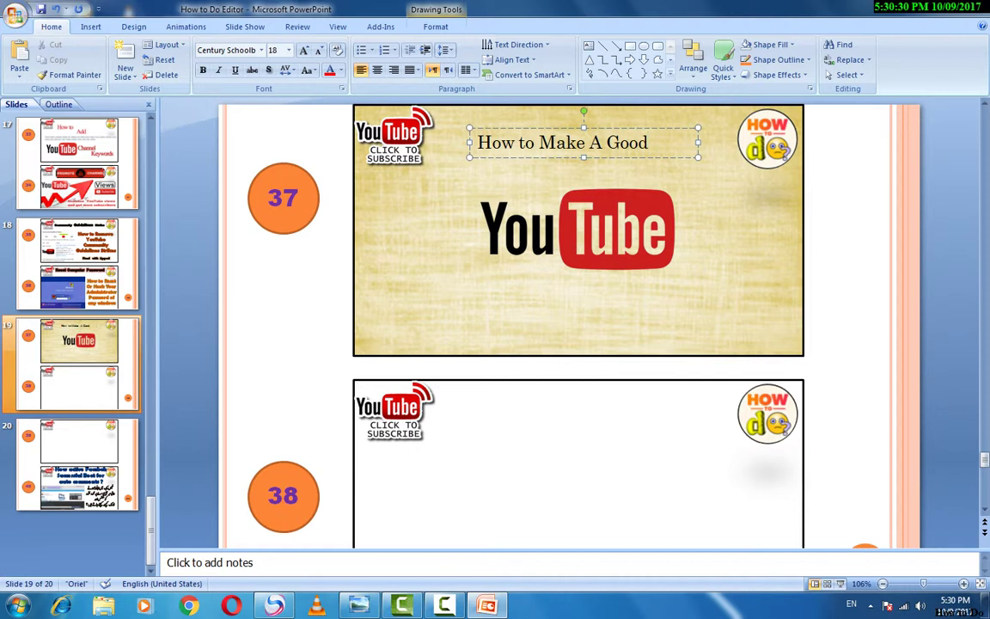
pyautogui.click(603, 142)
pyautogui.press('BackSpace')
pyautogui.press('BackSpace')
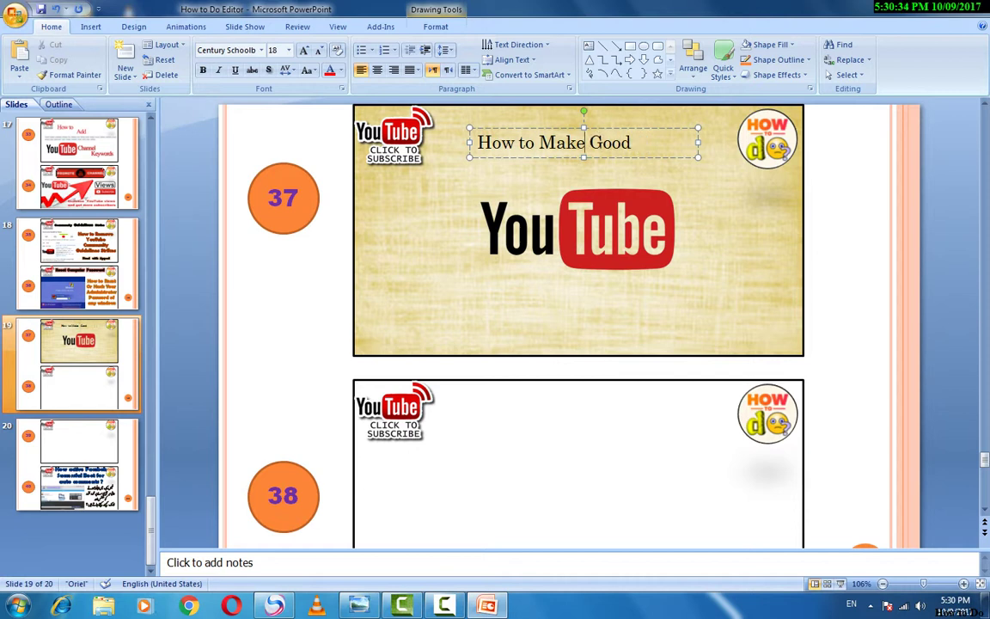
pyautogui.click(603, 143)
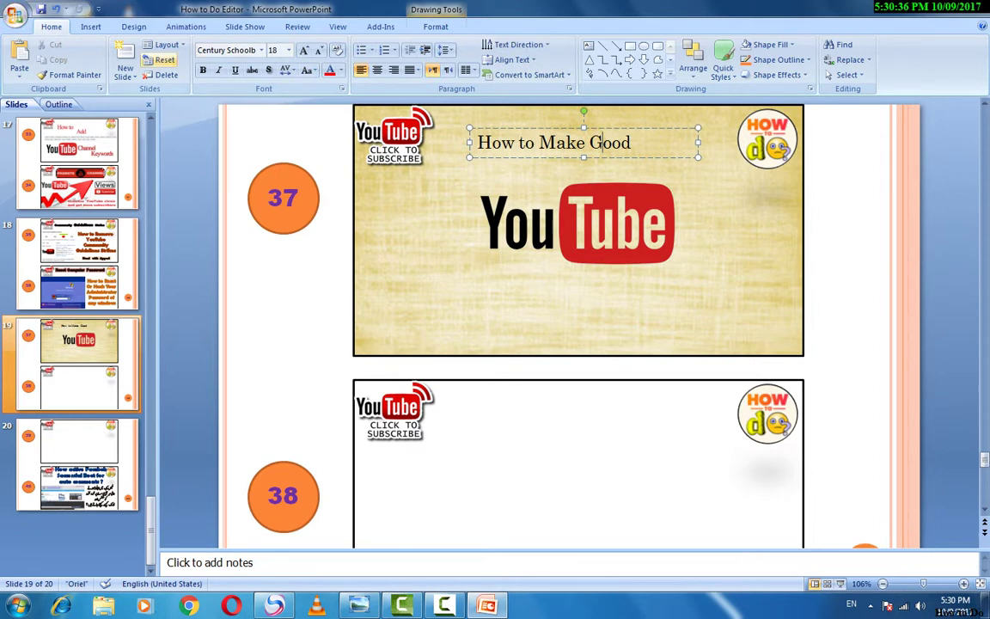
pyautogui.click(288, 50)
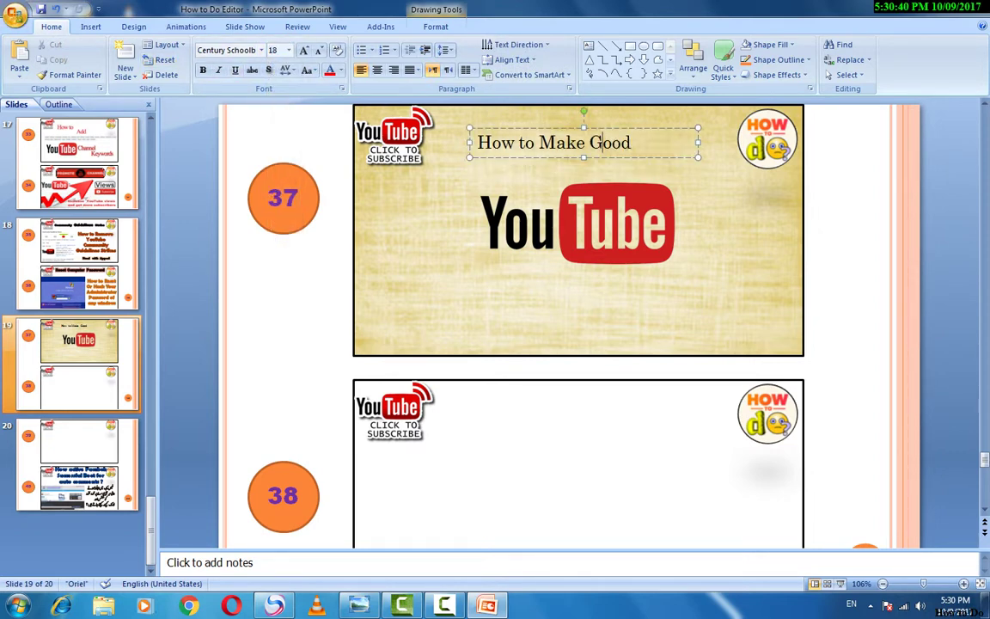
pyautogui.moveTo(478, 143); pyautogui.dragTo(631, 142)
pyautogui.click(289, 50)
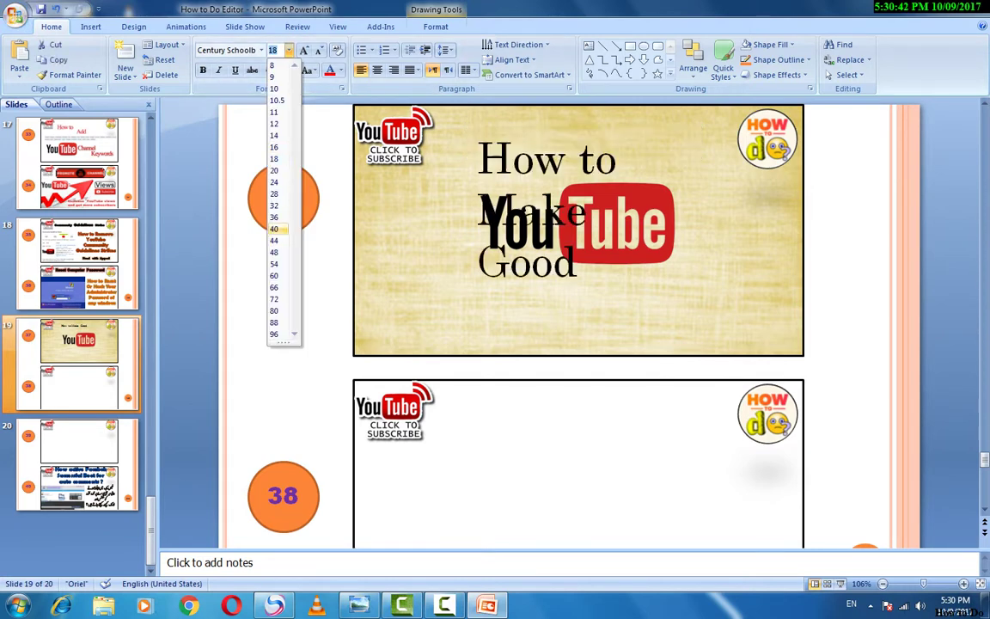
# Step: Set the title in Aharoni at 24 pt and widen its box between the corner logos
pyautogui.click(273, 182)
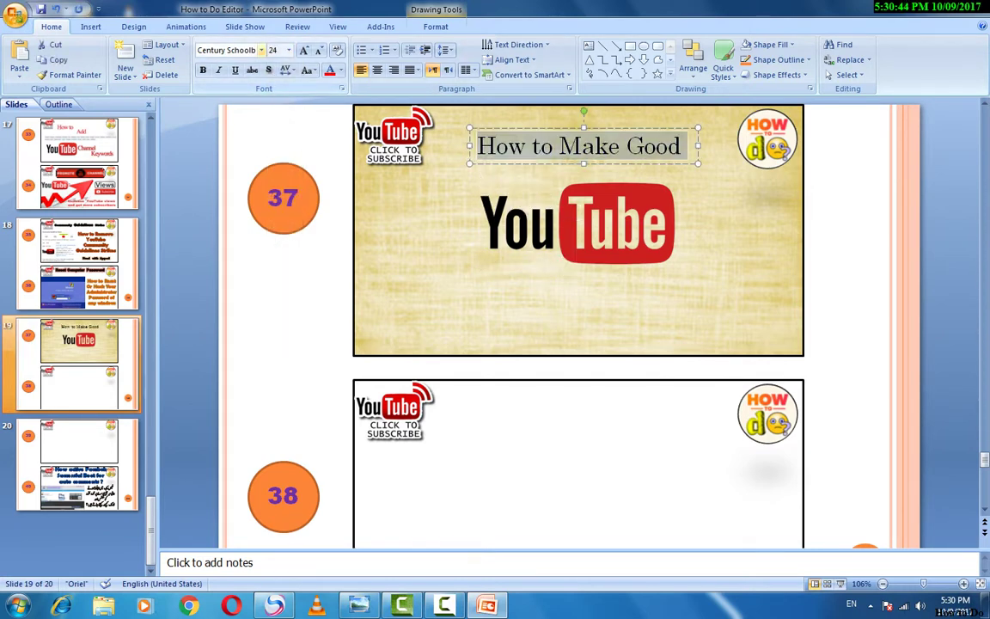
pyautogui.click(262, 50)
pyautogui.click(221, 128)
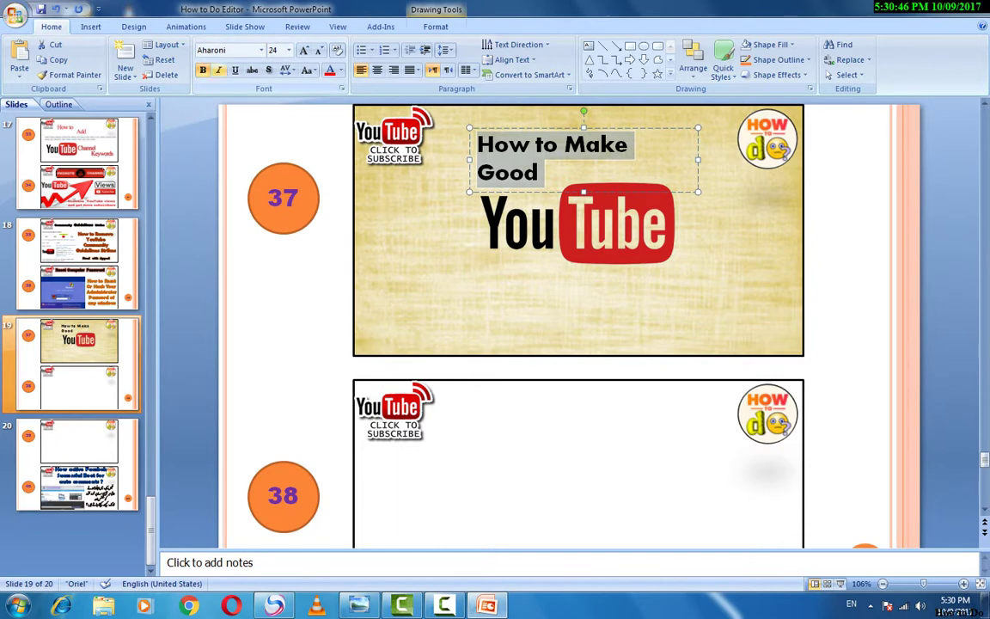
pyautogui.moveTo(469, 159); pyautogui.dragTo(423, 159)
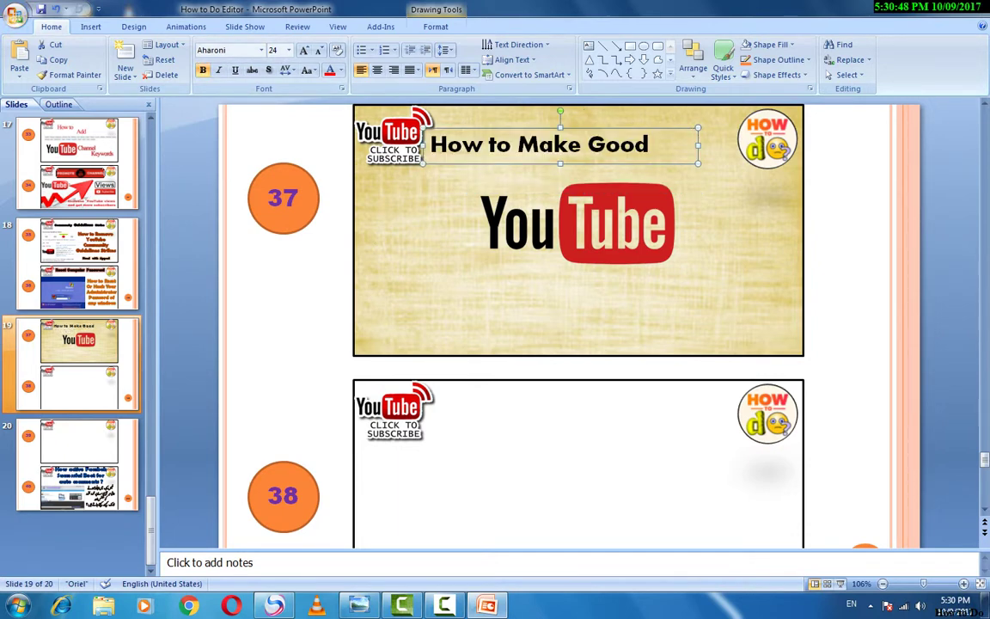
pyautogui.moveTo(698, 146); pyautogui.dragTo(744, 140)
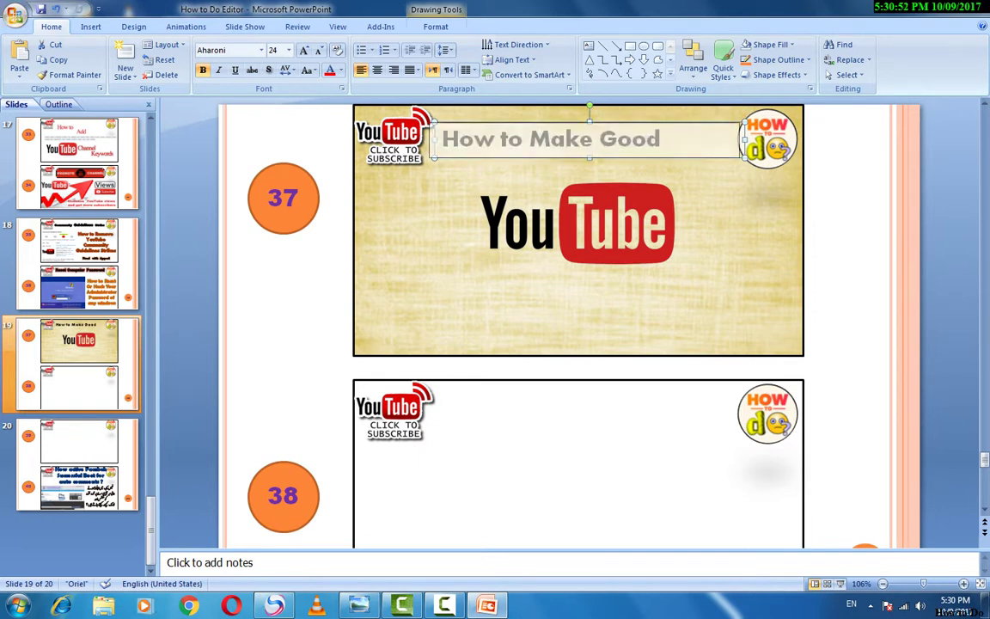
pyautogui.moveTo(433, 122); pyautogui.dragTo(427, 121)
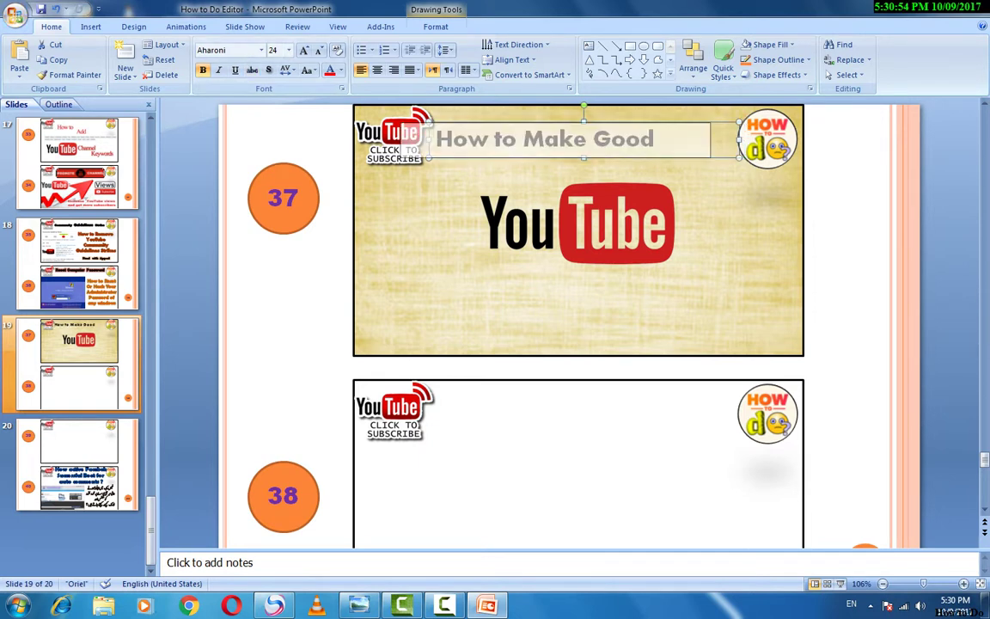
pyautogui.moveTo(428, 122); pyautogui.dragTo(428, 122)
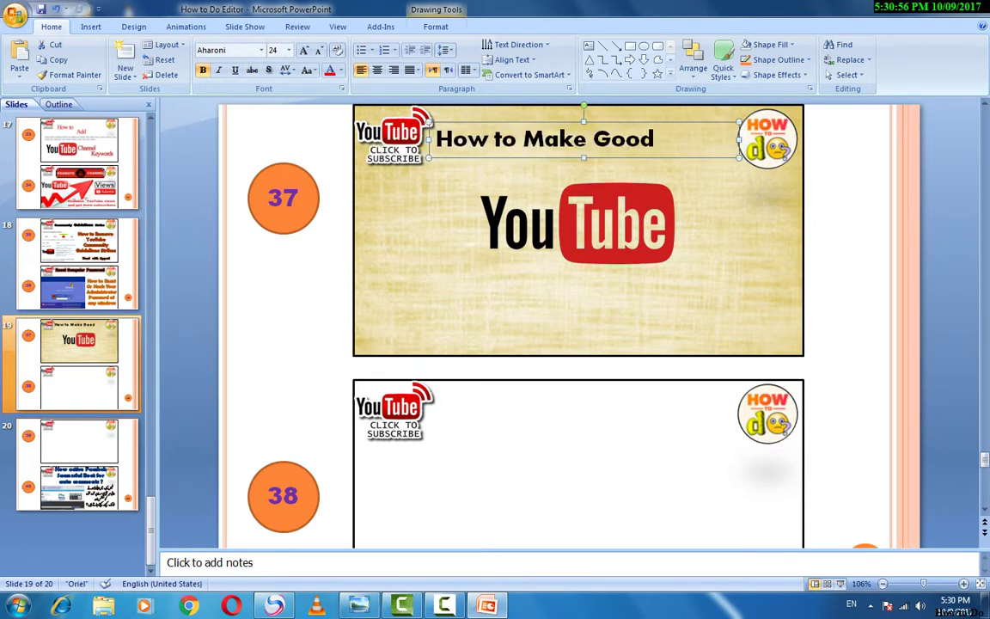
# Step: Enlarge the title text to 32 pt
pyautogui.tripleClick(589, 127)
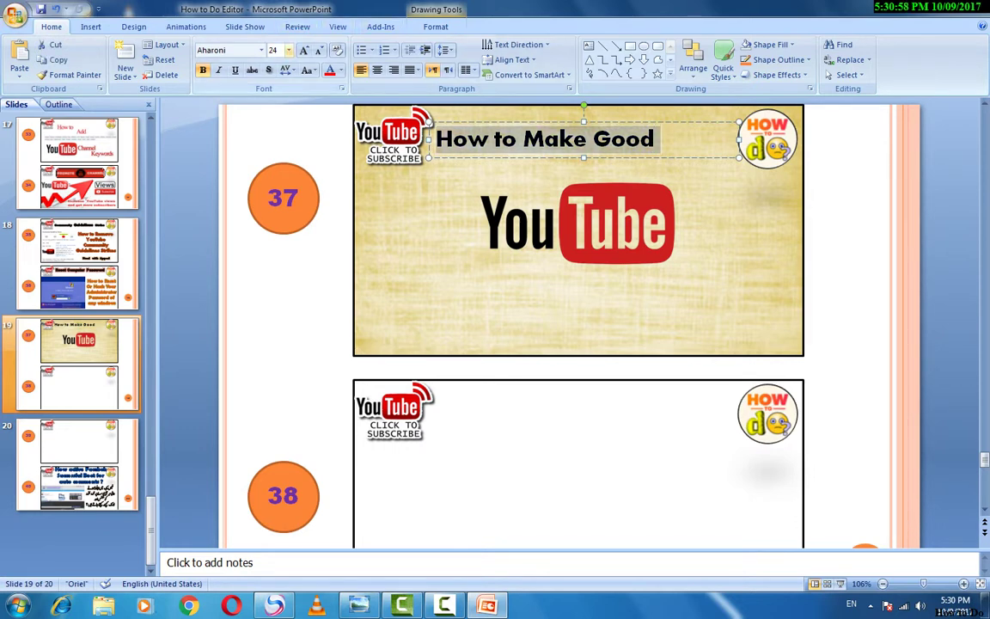
pyautogui.click(289, 50)
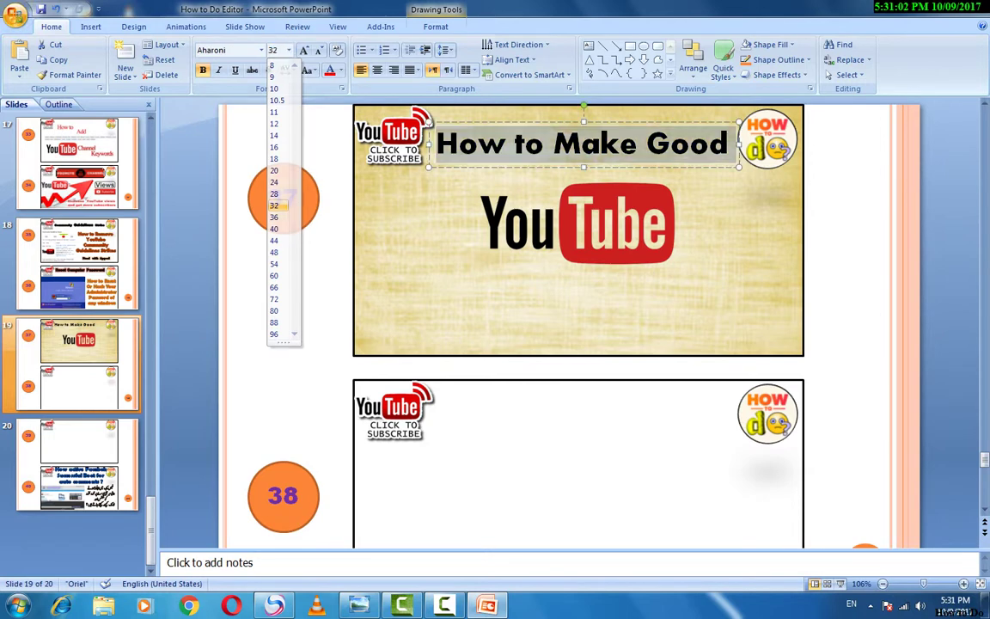
pyautogui.click(273, 206)
pyautogui.press('Escape')
pyautogui.press('Tab')
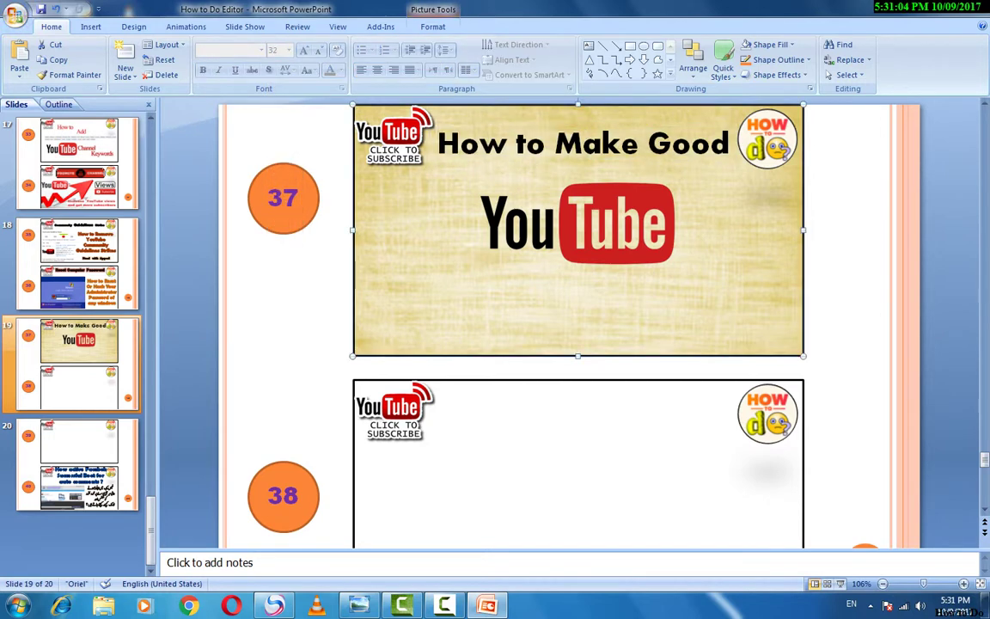
pyautogui.hotkey('shift', 'Tab')
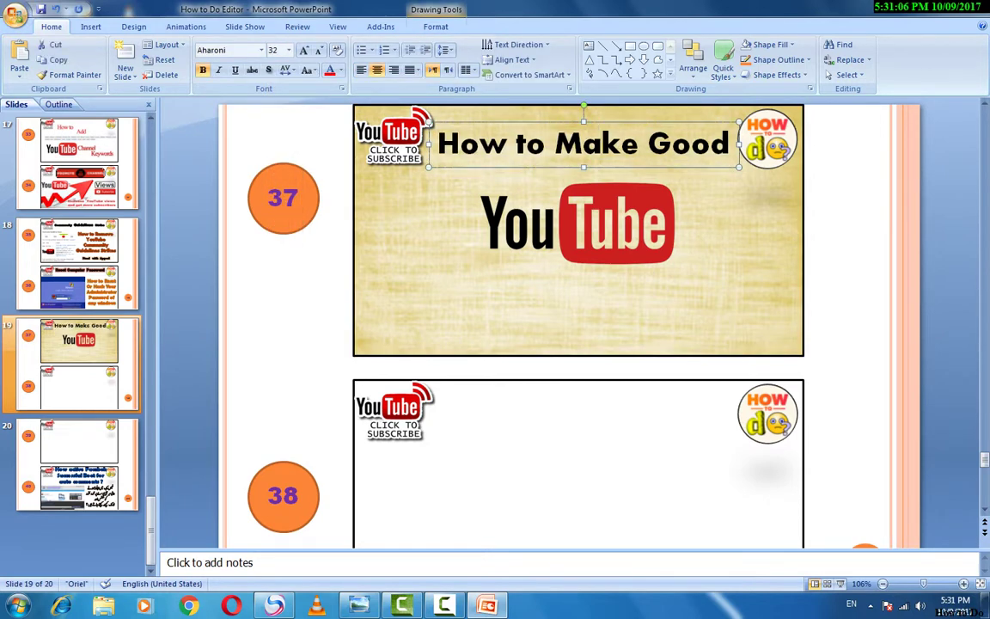
# Step: Duplicate the title below the YouTube logo and retype it as 'Thubmnail on Power Point'
pyautogui.hotkey('ctrl', 'd')
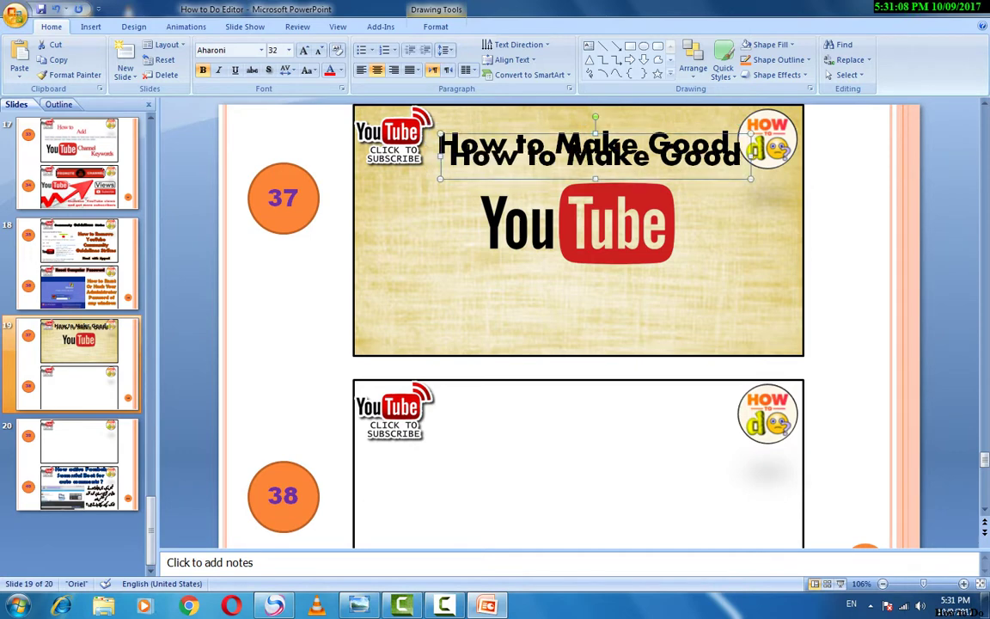
pyautogui.moveTo(550, 154); pyautogui.dragTo(539, 307)
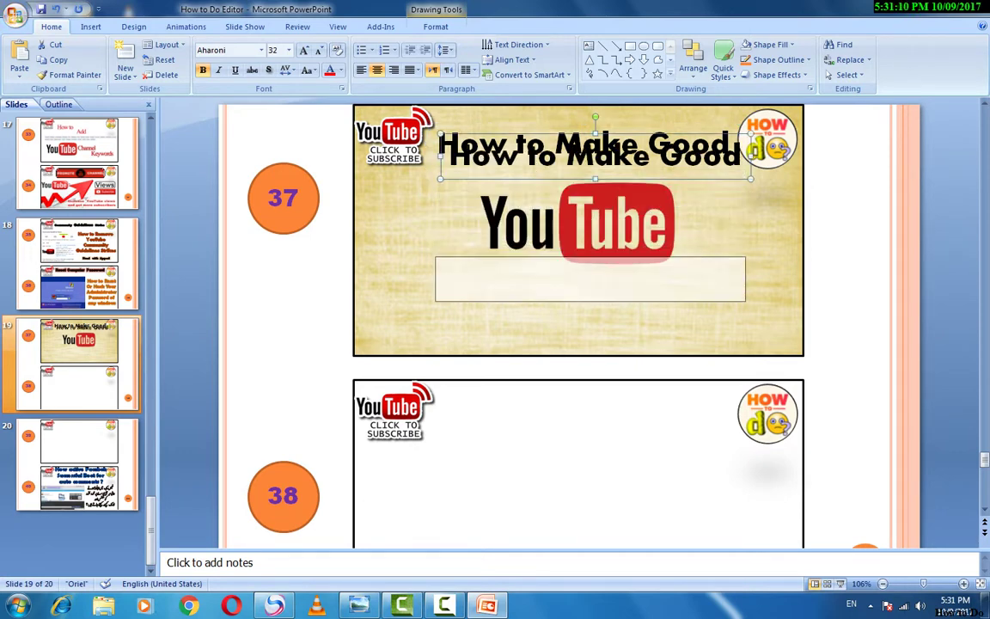
pyautogui.press('End')
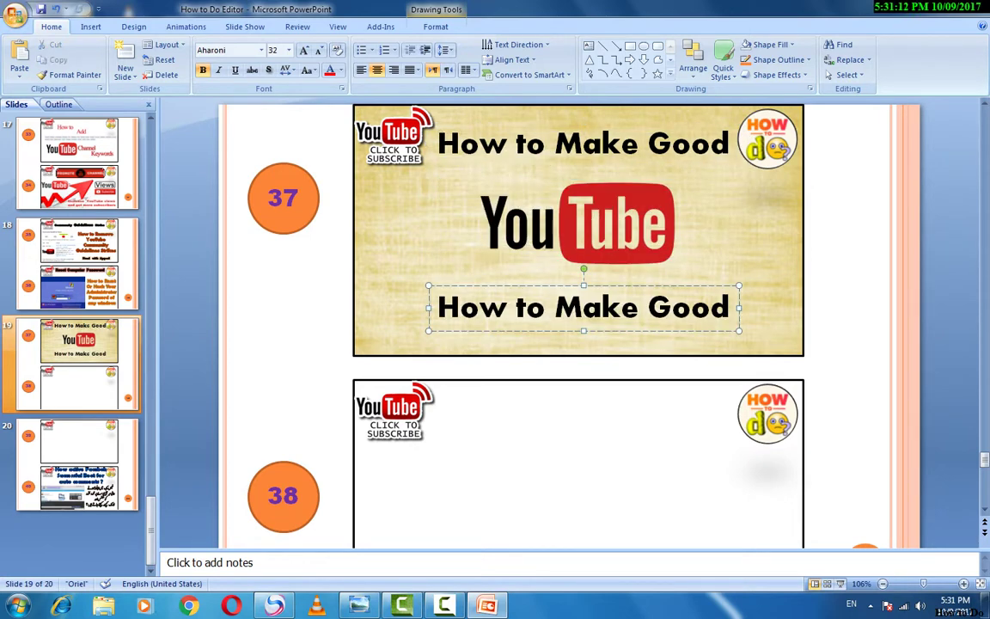
pyautogui.hotkey('ctrl', 'shift', 'Left')
pyautogui.hotkey('ctrl', 'shift', 'Left')
pyautogui.hotkey('ctrl', 'shift', 'Left')
pyautogui.hotkey('ctrl', 'shift', 'Left')
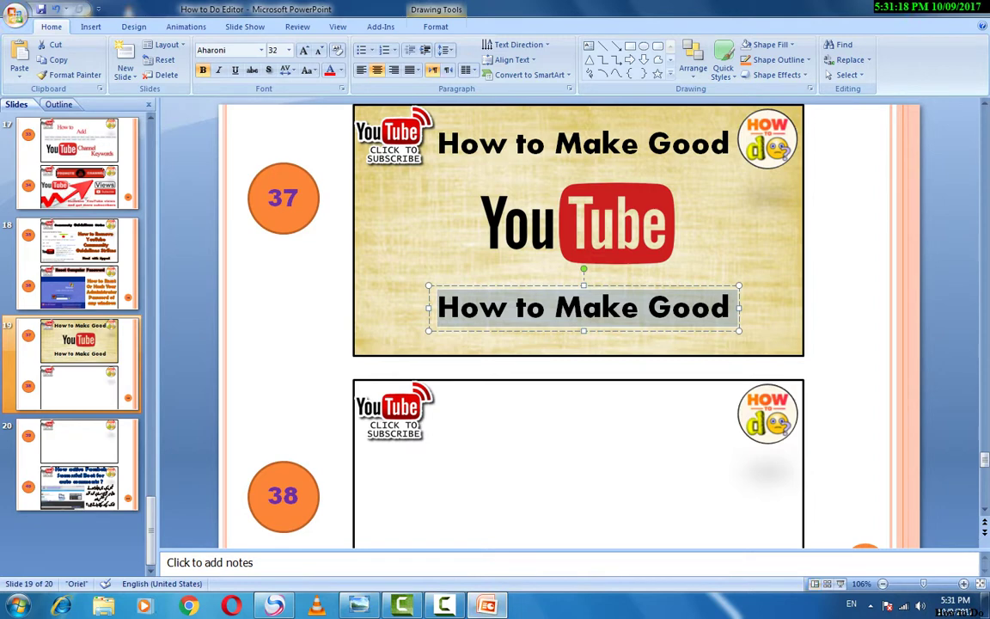
pyautogui.write('Thubmn')
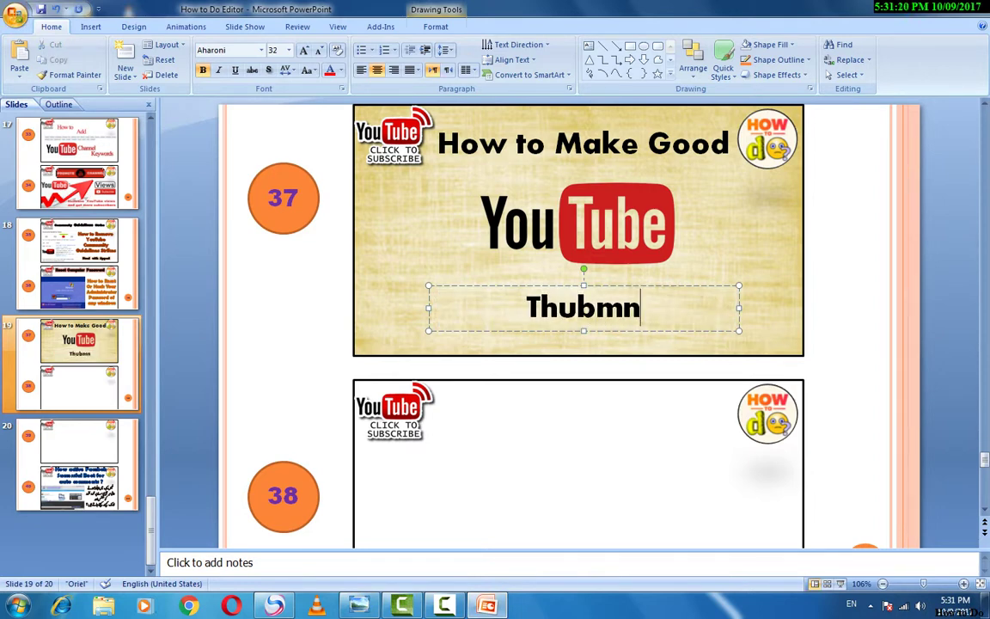
pyautogui.write('ail on ')
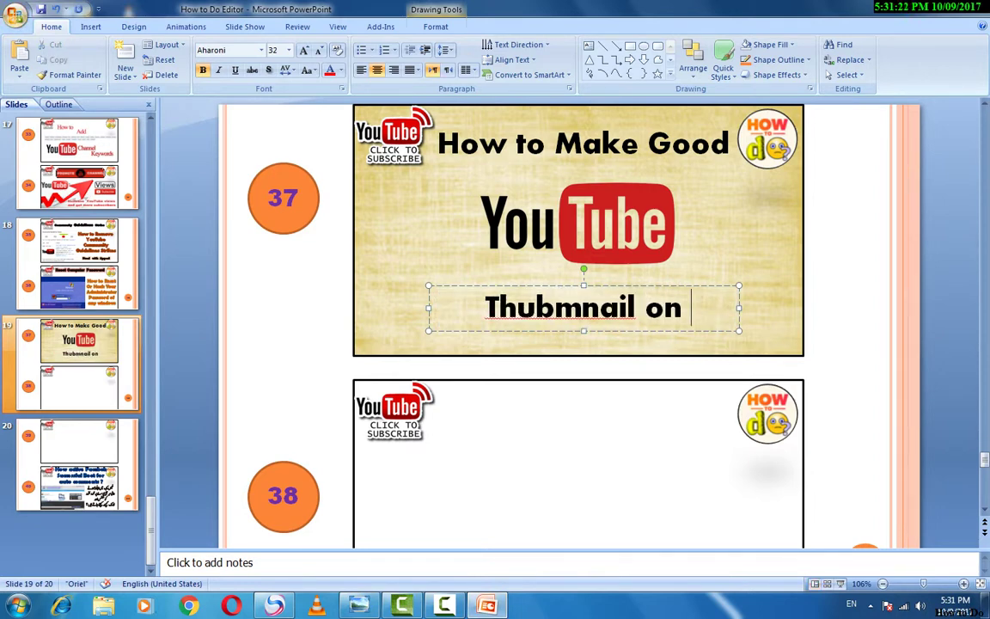
pyautogui.write('Powr')
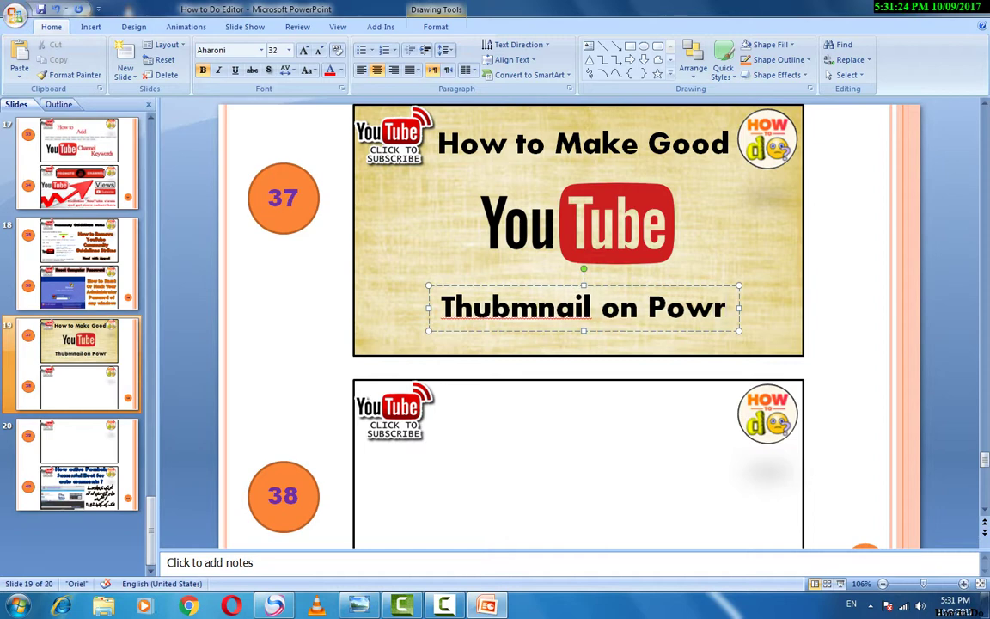
pyautogui.press('BackSpace')
pyautogui.write('er P')
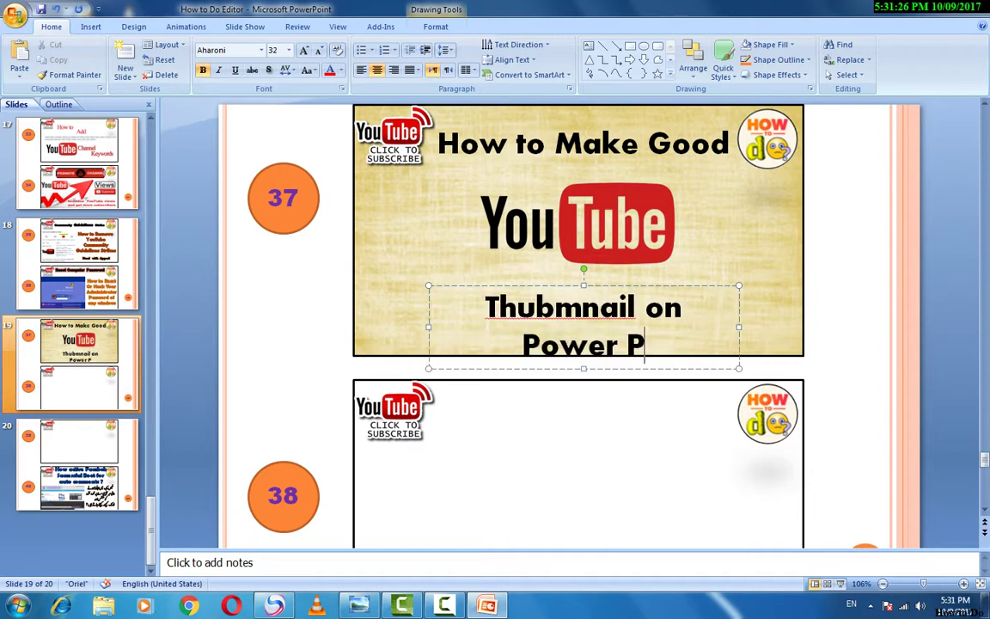
pyautogui.write('oint')
# Step: Correct 'Thubmnail' to 'Thumbnail' and widen the box so the title fits one line
pyautogui.click(535, 308)
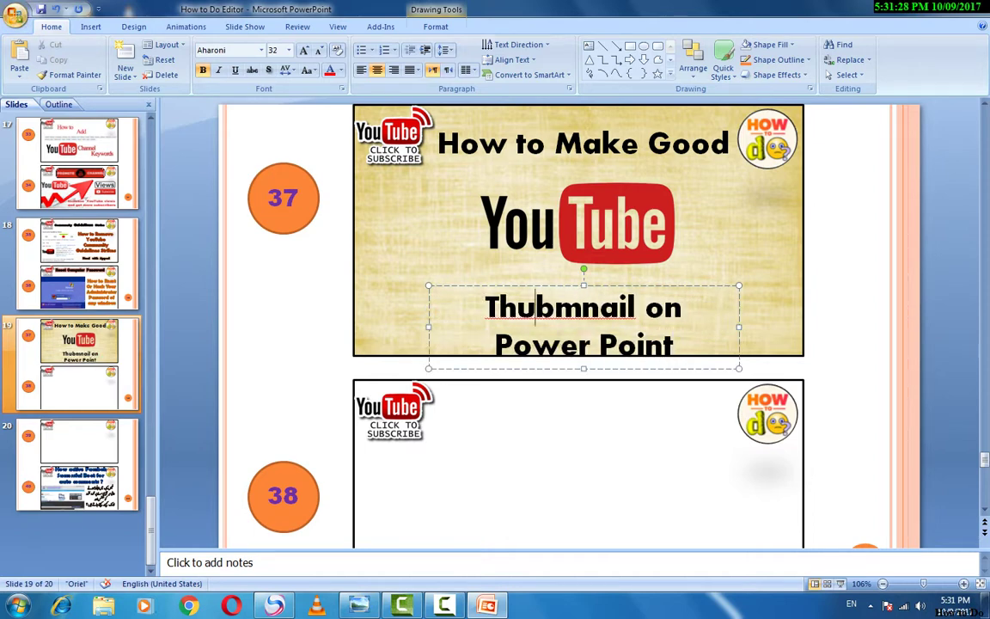
pyautogui.rightClick(534, 311)
pyautogui.click(575, 322)
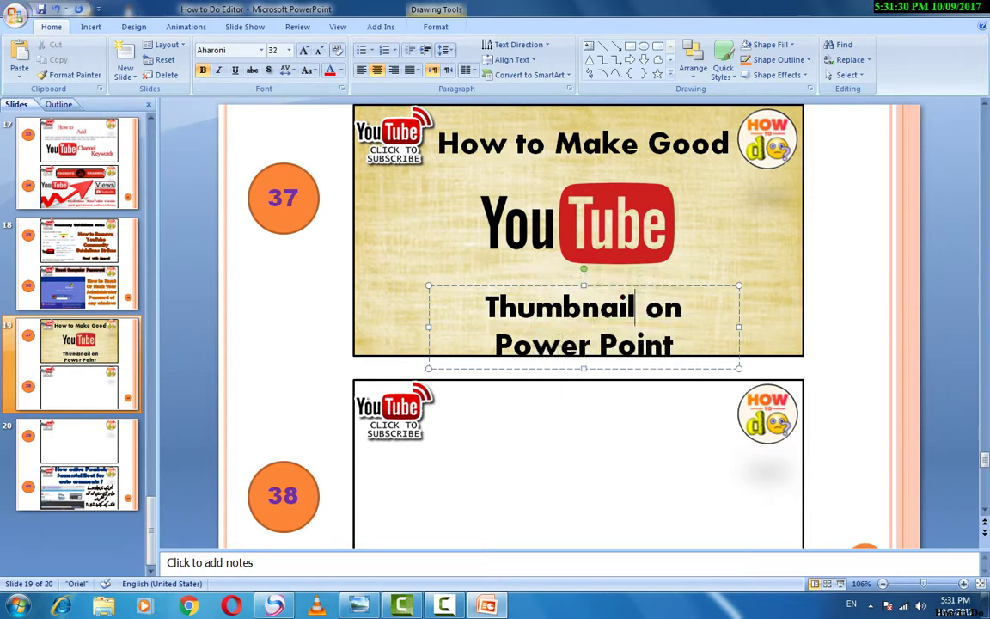
pyautogui.moveTo(739, 327); pyautogui.dragTo(803, 327)
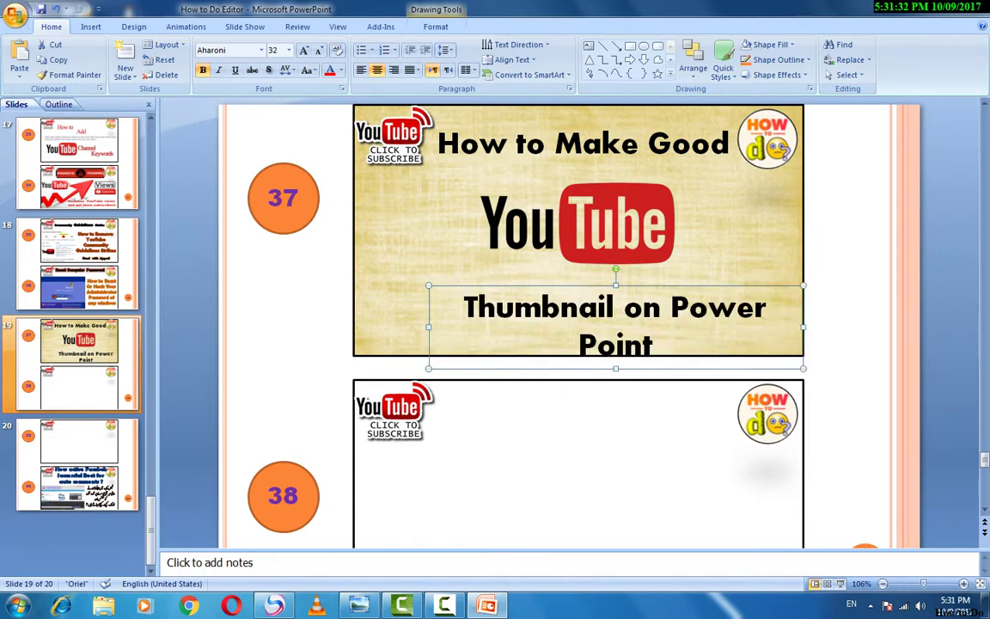
pyautogui.moveTo(427, 327); pyautogui.dragTo(352, 308)
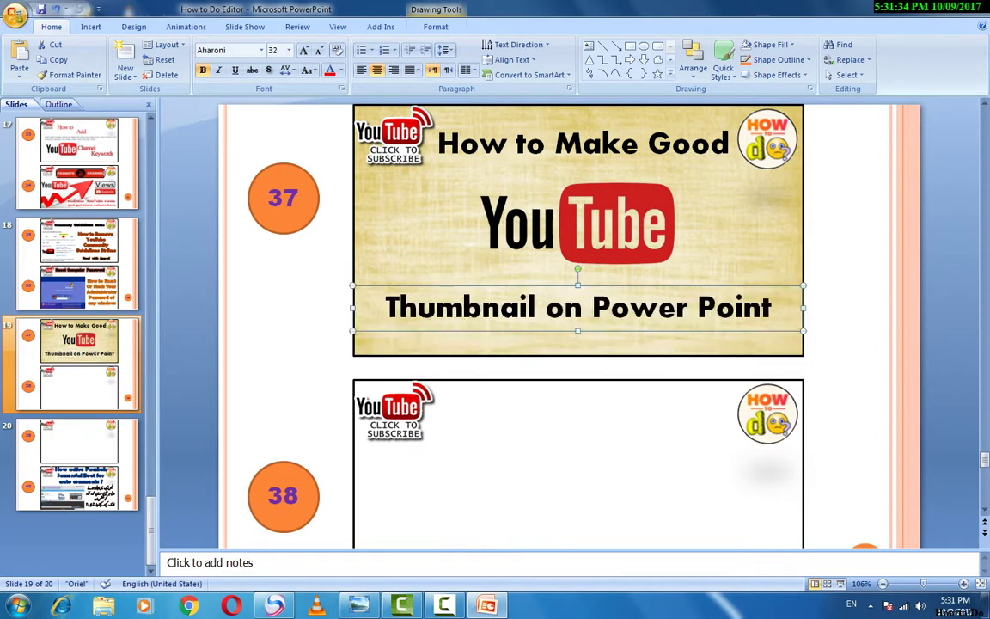
pyautogui.click(577, 339)
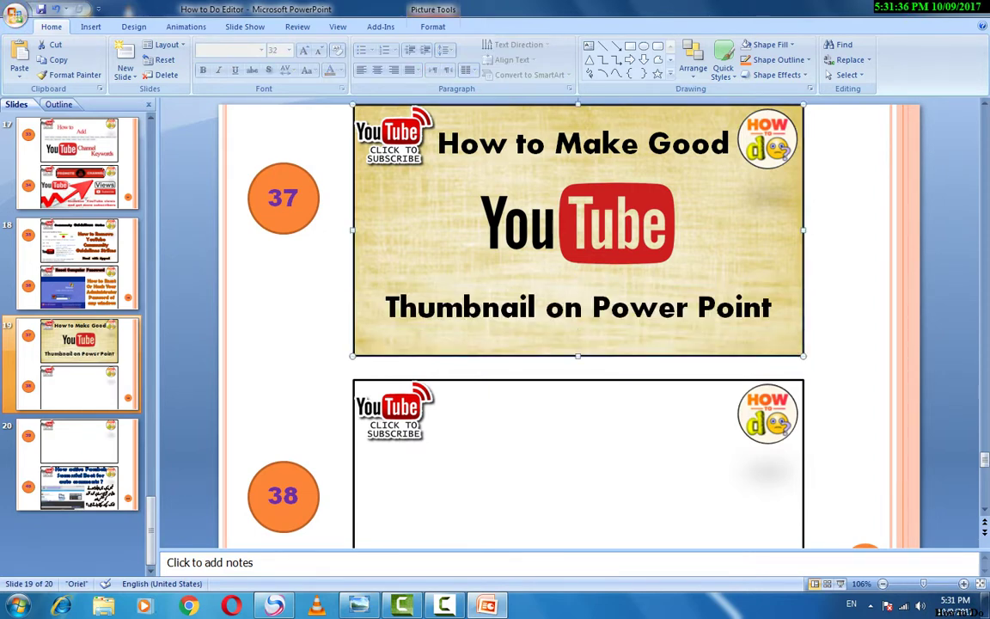
# Step: Save the presentation and marquee-select every object on the thumbnail slide
pyautogui.hotkey('ctrl', 's')
pyautogui.press('Escape')
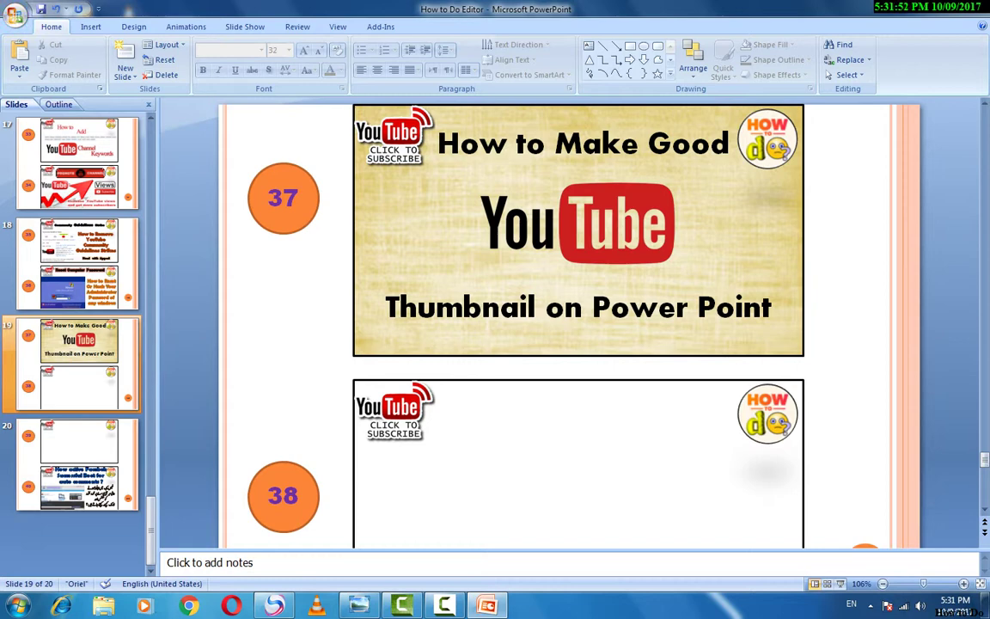
pyautogui.moveTo(812, 365); pyautogui.dragTo(219, 99)
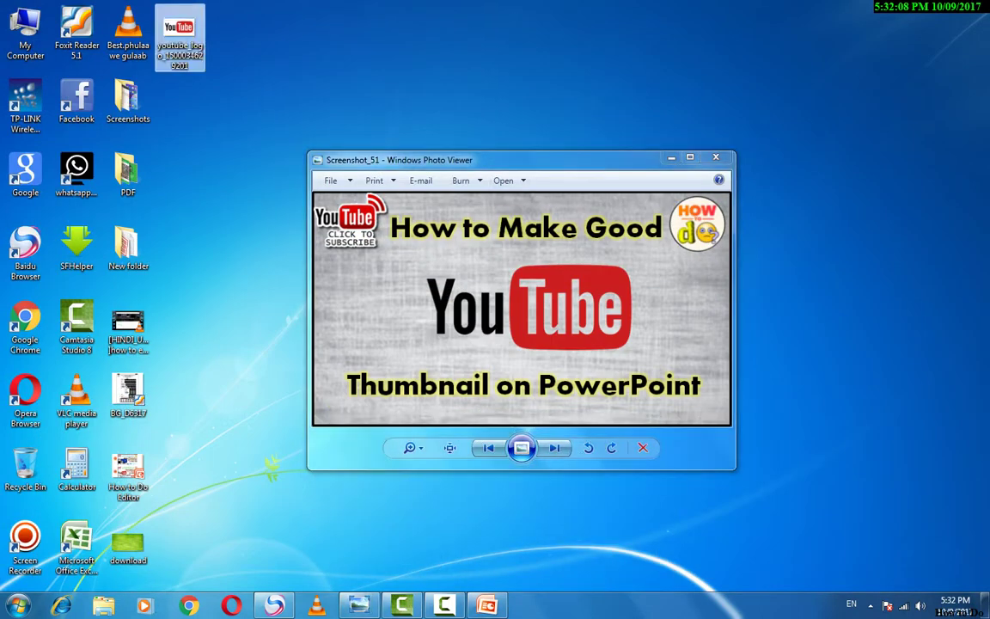
# Step: Open the YouTube logo image on the desktop in Paint using Edit
pyautogui.rightClick(181, 41)
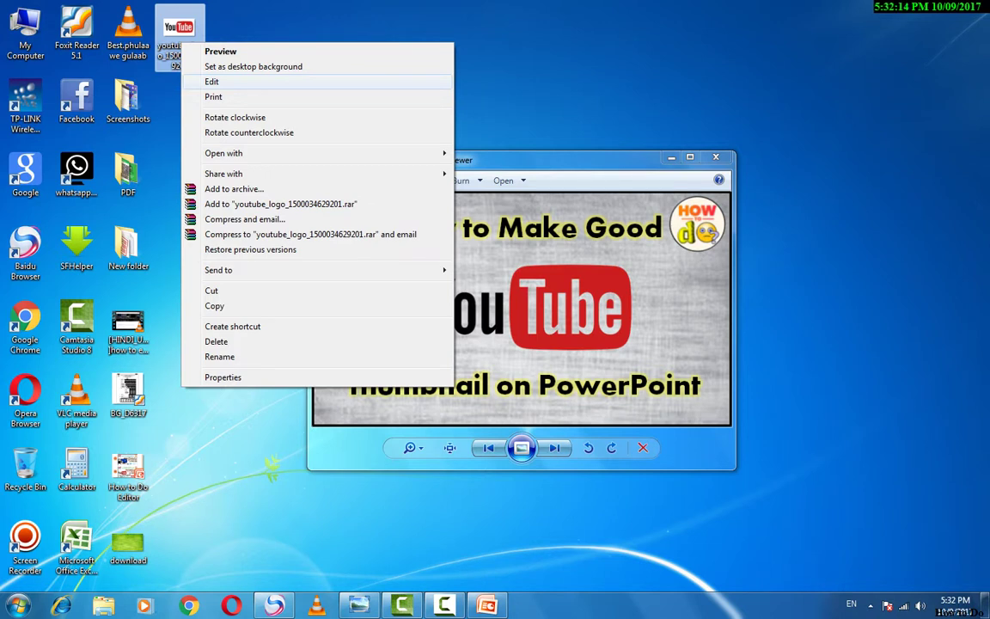
pyautogui.click(212, 81)
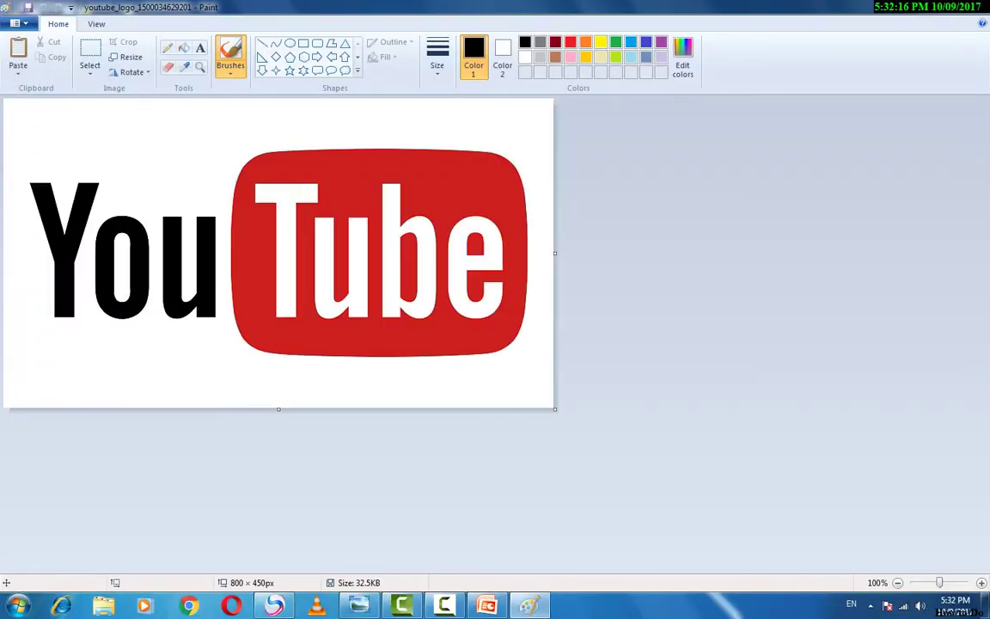
# Step: Crop the logo image down to a small area and paste the copied thumbnail slide over it
pyautogui.moveTo(4, 99); pyautogui.dragTo(145, 184)
pyautogui.hotkey('ctrl', 'shift', 'x')
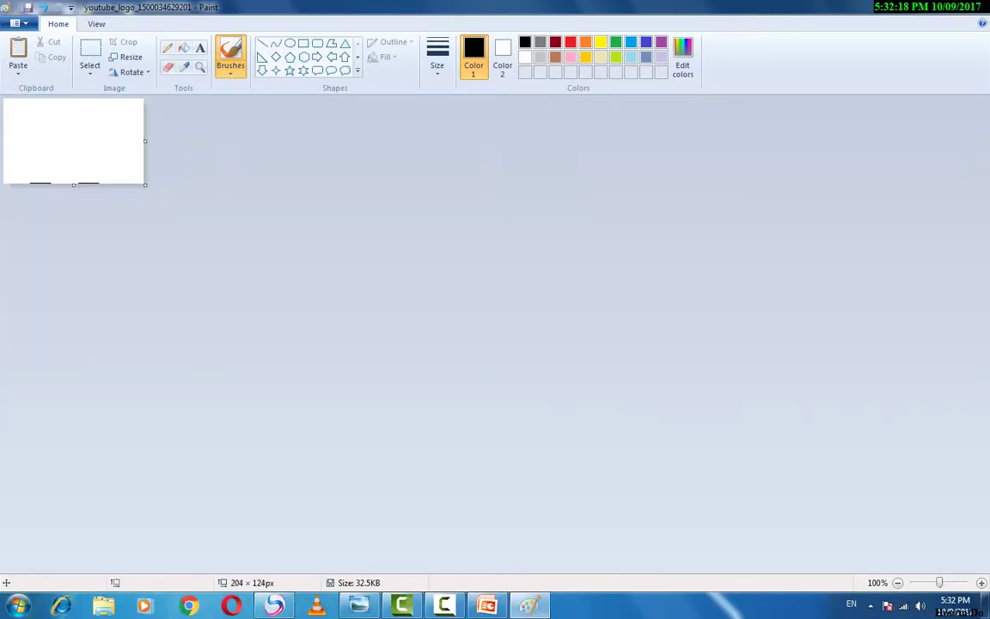
pyautogui.hotkey('ctrl', 'v')
# Step: Magnify the thumbnail's top-left corner to check its edge, then zoom back out
pyautogui.click(199, 66)
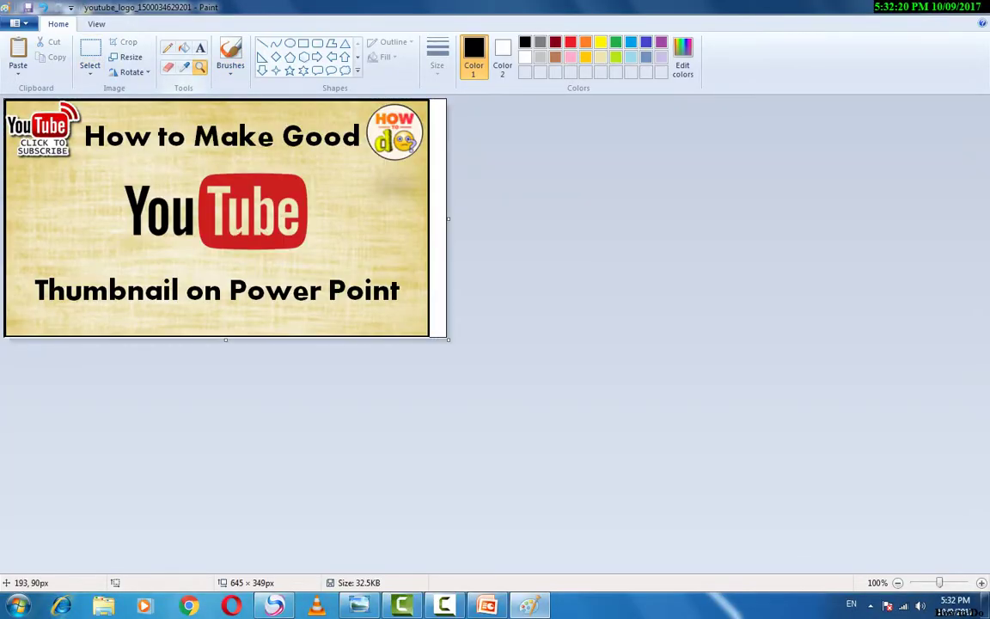
pyautogui.click(72, 133)
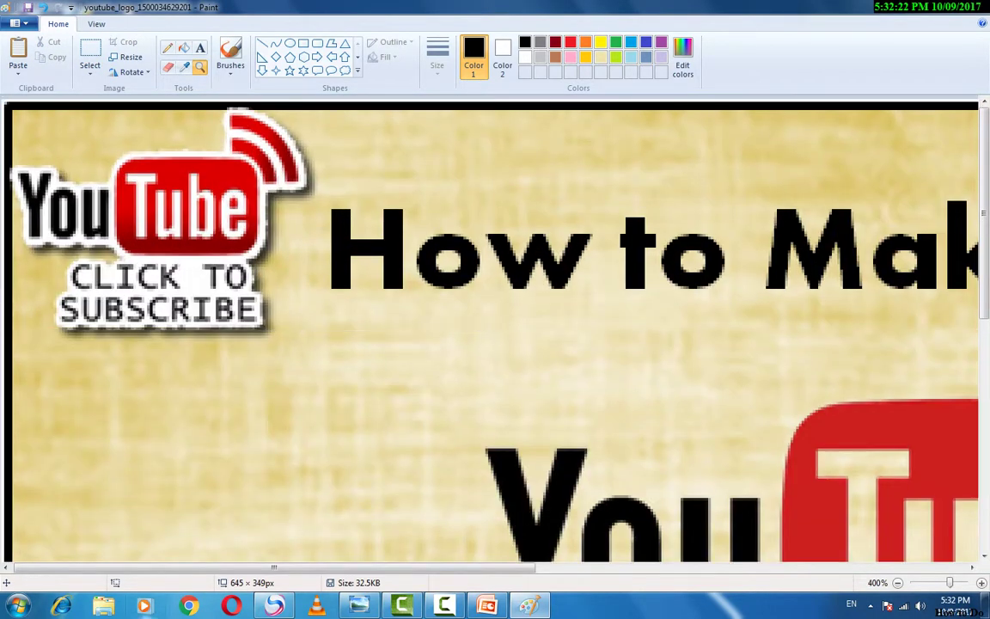
pyautogui.hotkey('ctrl', 'a')
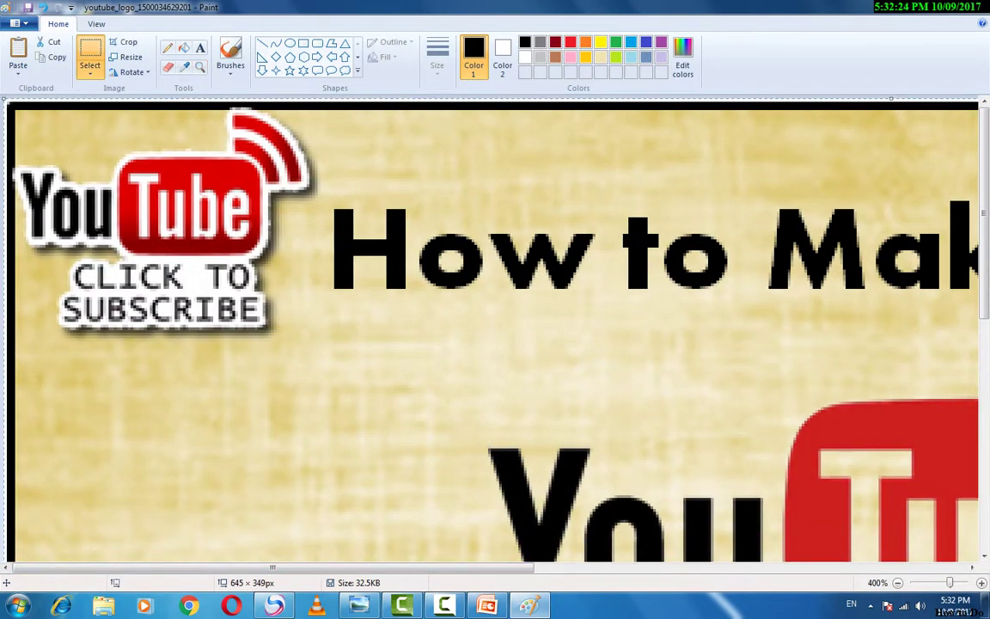
pyautogui.click(199, 66)
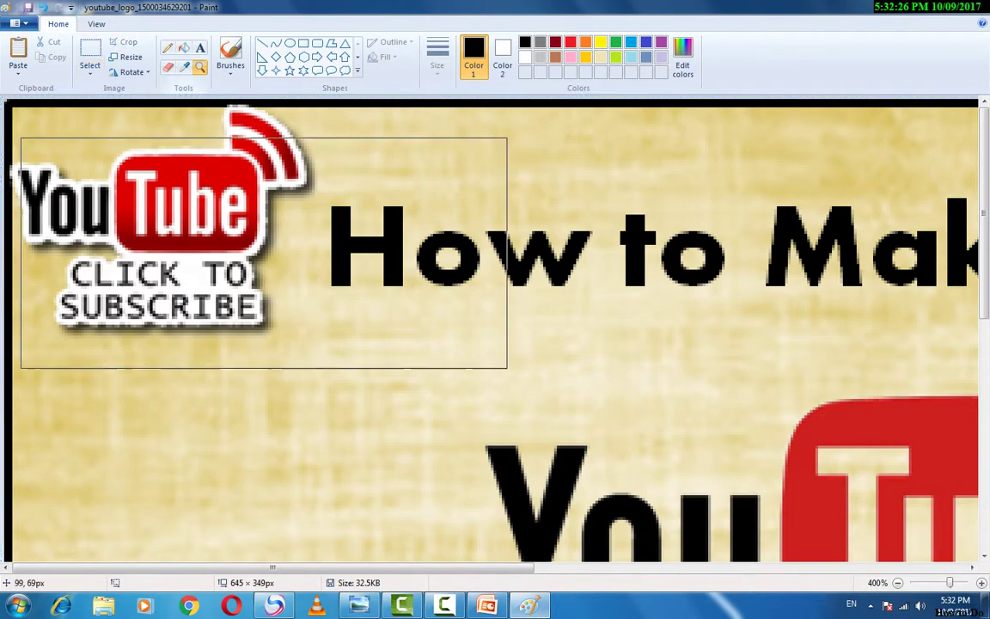
pyautogui.rightClick(351, 342)
pyautogui.rightClick(361, 436)
# Step: Zoom into the lower-right word 'Point' to inspect the right edge, then return to the full thumbnail
pyautogui.click(284, 283)
pyautogui.click(758, 451)
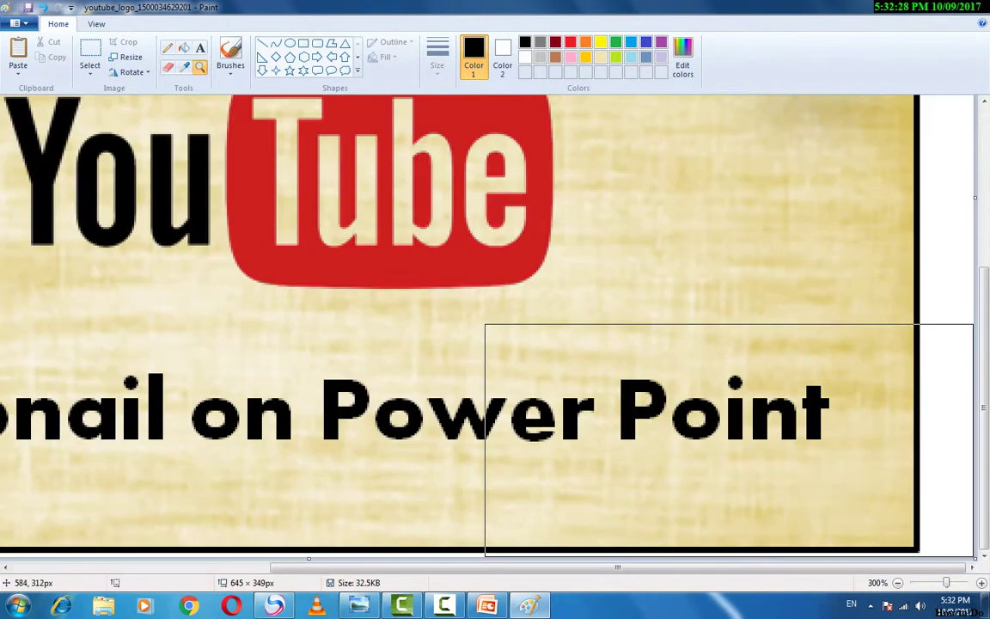
pyautogui.click(758, 451)
pyautogui.click(758, 451)
pyautogui.click(843, 534)
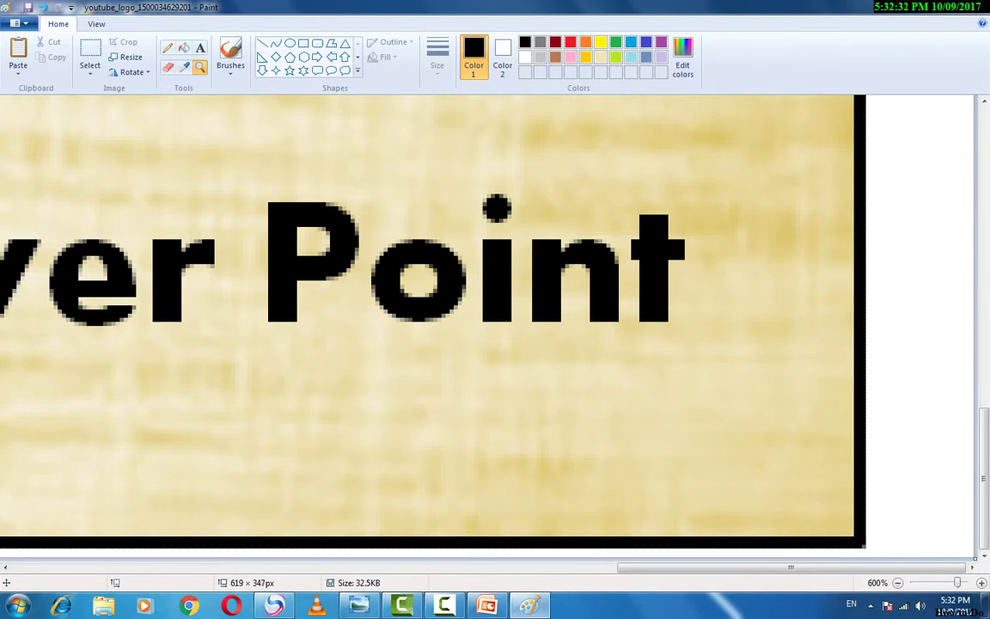
pyautogui.hscroll(-2, 486, 329)
pyautogui.rightClick(294, 234)
pyautogui.rightClick(293, 233)
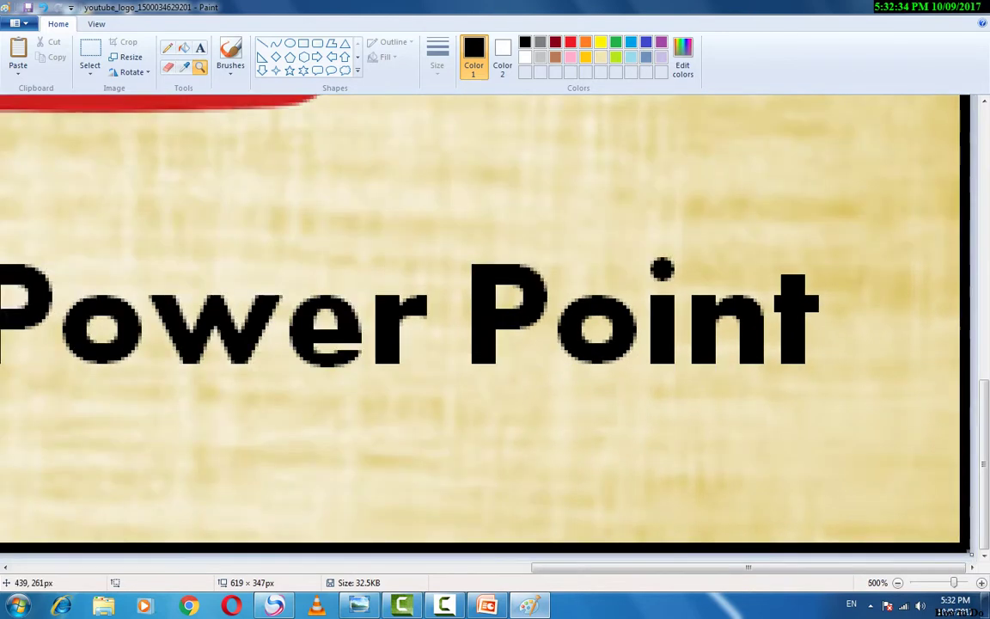
pyautogui.rightClick(294, 233)
pyautogui.rightClick(294, 234)
pyautogui.rightClick(294, 234)
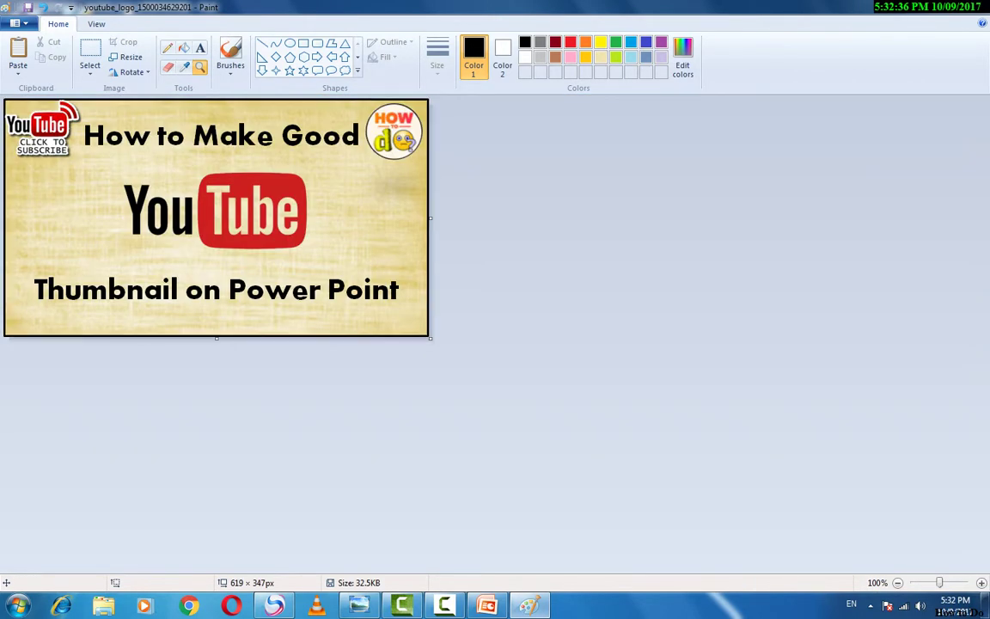
pyautogui.click(230, 53)
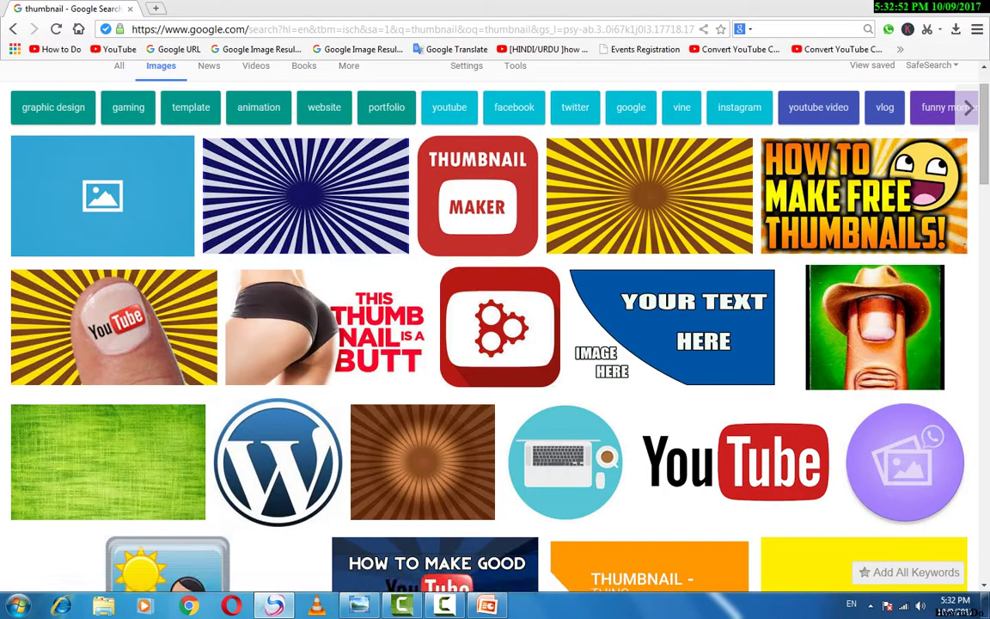
# Step: In a new Chrome tab, paste the YouTube channel URL and load the page
pyautogui.hotkey('ctrl', 't')
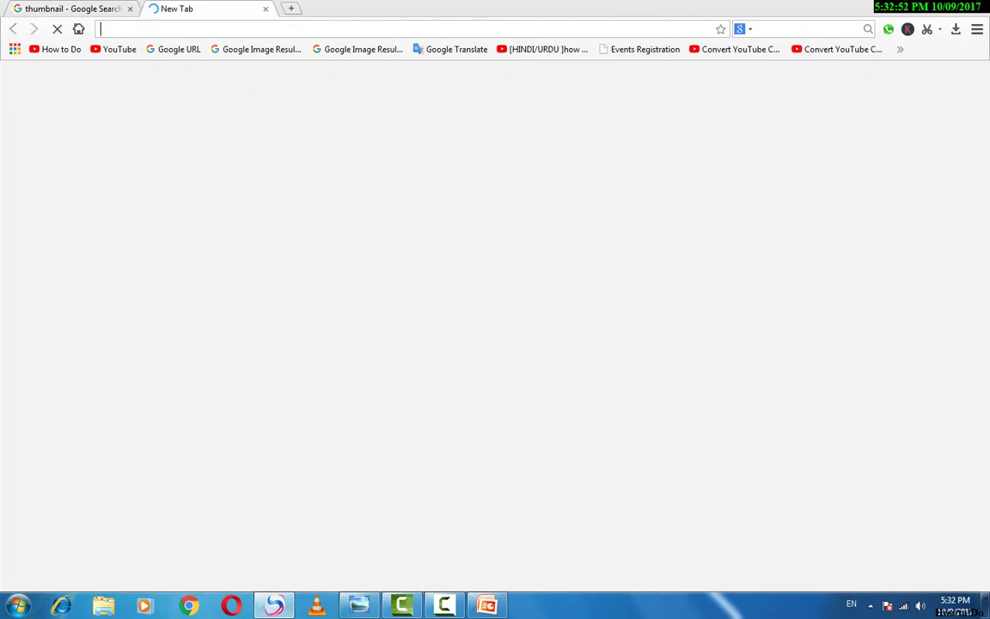
pyautogui.hotkey('ctrl', 'v')
pyautogui.press('Return')
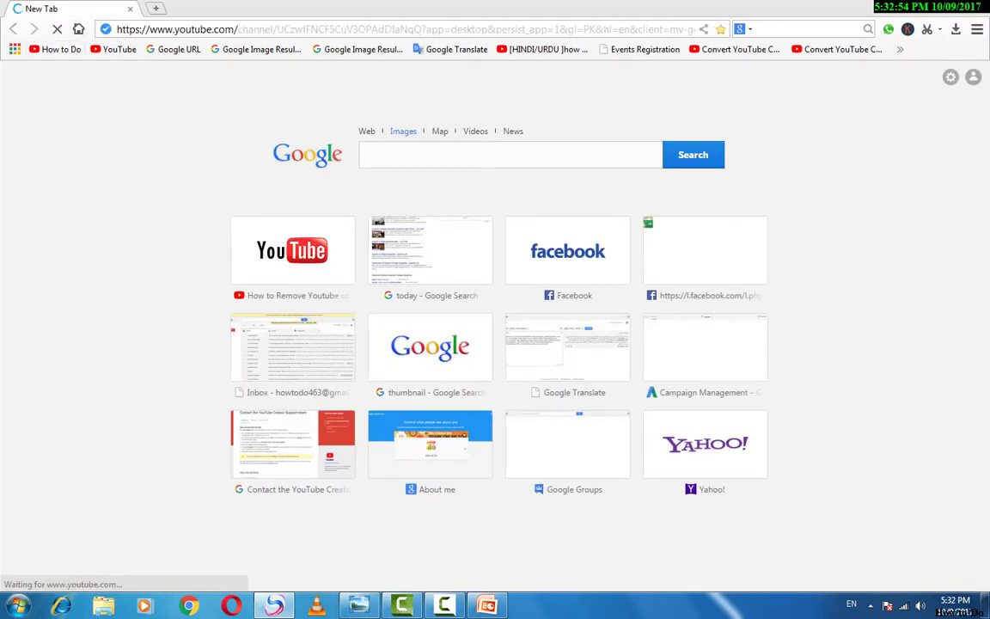